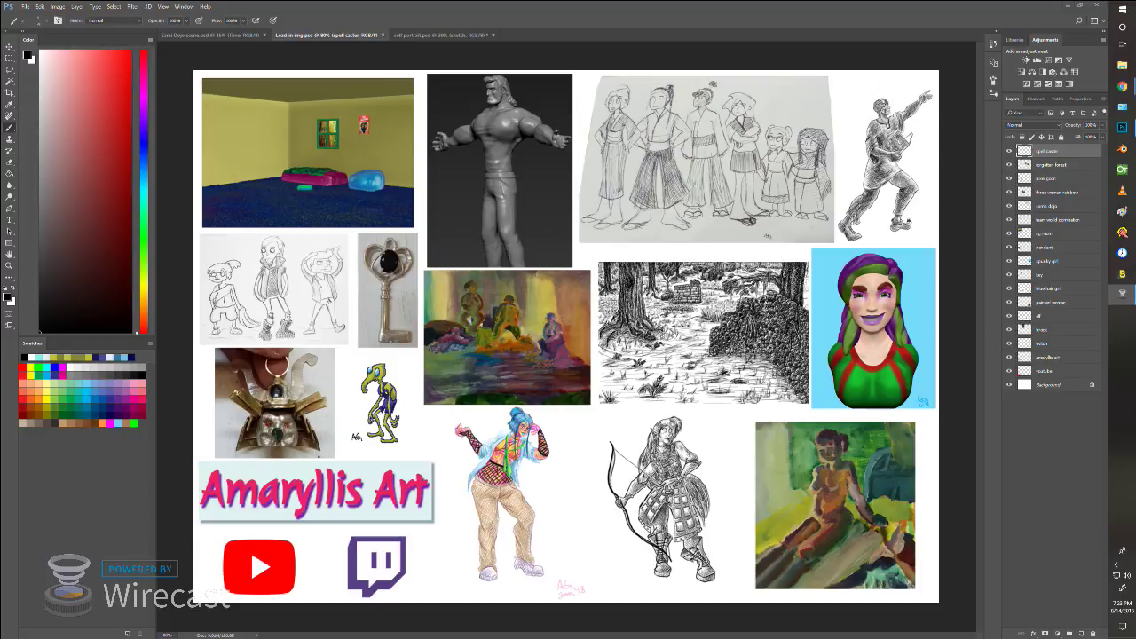
{"action": "key", "text": "super+d"}
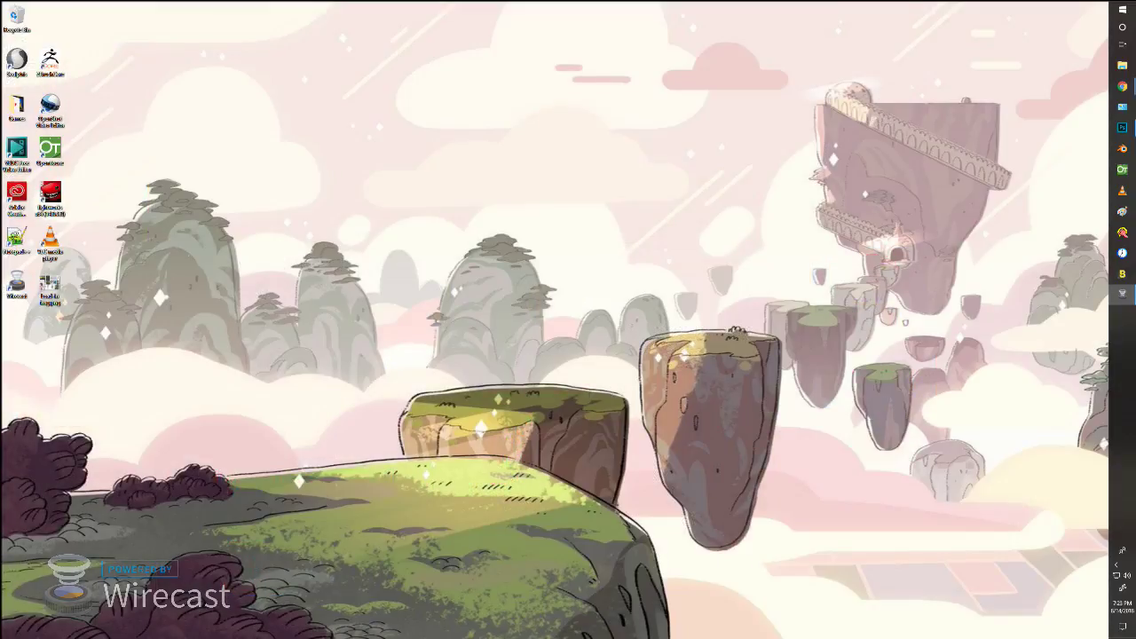
{"action": "key", "text": "super+d"}
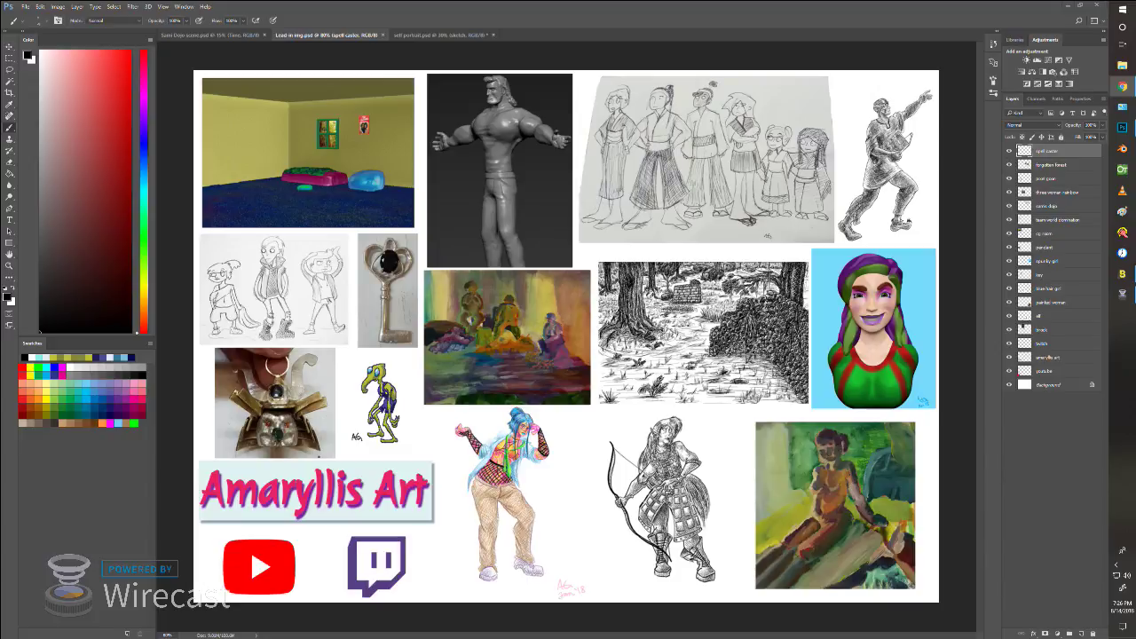
Step: Switch to the dojo scene document and handwrite "14 Aug - 7:30p" beneath the existing date notes on the Time layer
{"action": "left_click", "coordinate": [965, 329]}
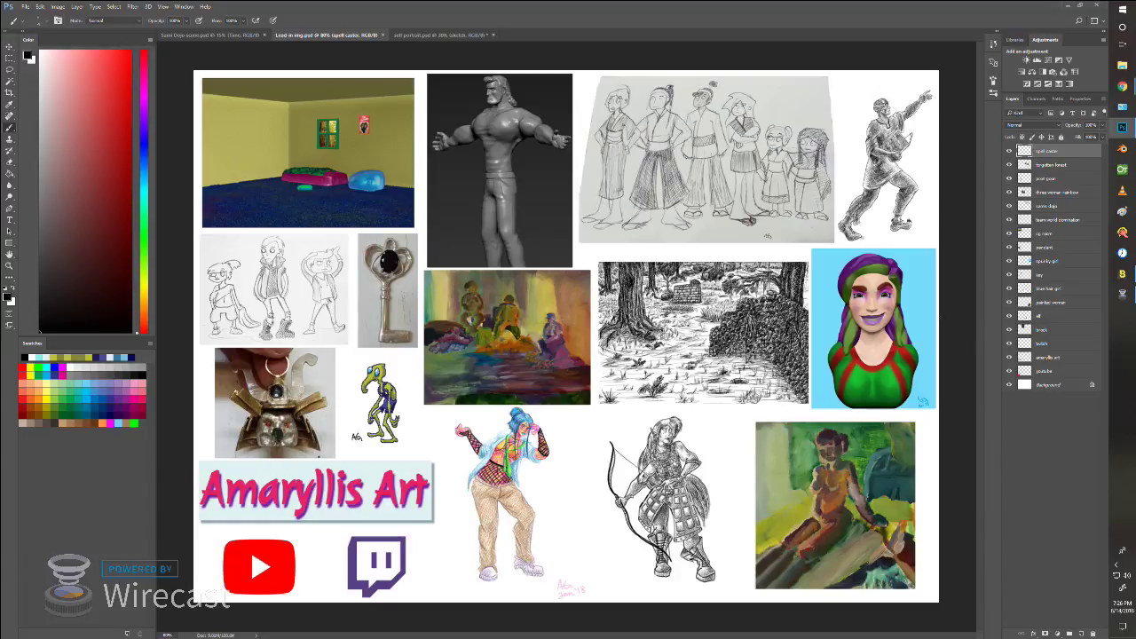
{"action": "left_click", "coordinate": [213, 35]}
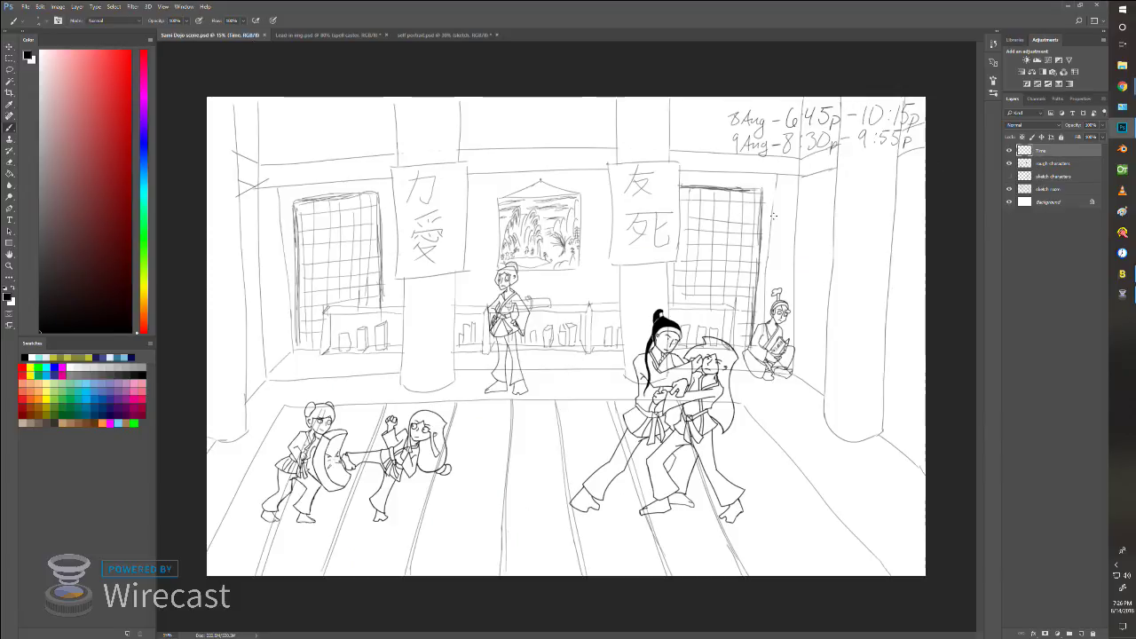
{"action": "left_click_drag", "start_coordinate": [733, 174], "coordinate": [743, 171]}
{"action": "mouse_move", "coordinate": [742, 161]}
{"action": "left_mouse_down"}
{"action": "mouse_move", "coordinate": [742, 178]}
{"action": "mouse_move", "coordinate": [755, 166]}
{"action": "mouse_move", "coordinate": [767, 185]}
{"action": "mouse_move", "coordinate": [794, 168]}
{"action": "mouse_move", "coordinate": [843, 167]}
{"action": "mouse_move", "coordinate": [825, 183]}
{"action": "left_mouse_up"}
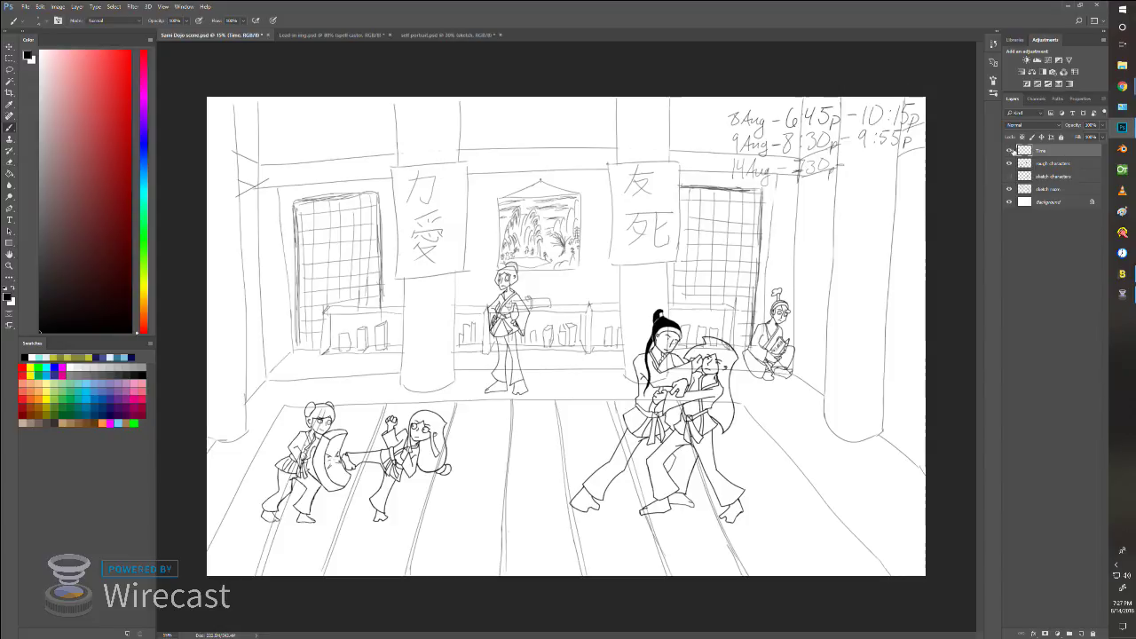
Step: Hide the Time layer, make the rough characters layer active and toggle its visibility to check the line work
{"action": "left_click", "coordinate": [1009, 150]}
{"action": "left_click", "coordinate": [1075, 162]}
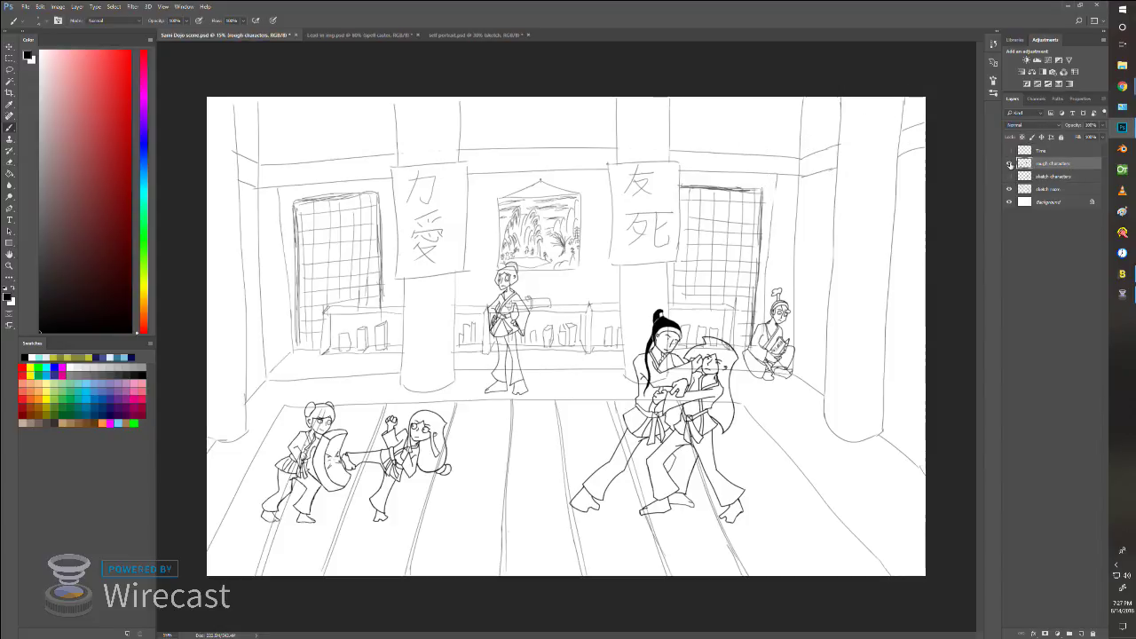
{"action": "left_click", "coordinate": [1009, 163]}
{"action": "left_click", "coordinate": [1009, 164]}
{"action": "left_click", "coordinate": [1009, 176]}
Step: Activate the Pattern Stamp Tool and look through its brush options and tool presets
{"action": "left_click", "coordinate": [13, 140]}
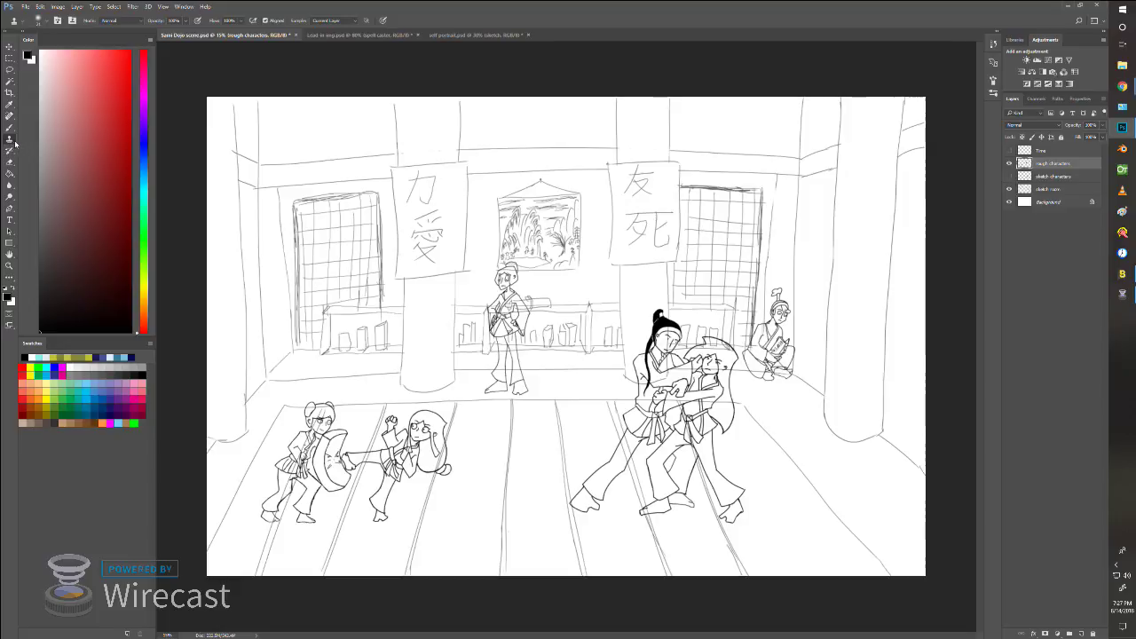
{"action": "left_click", "coordinate": [12, 140]}
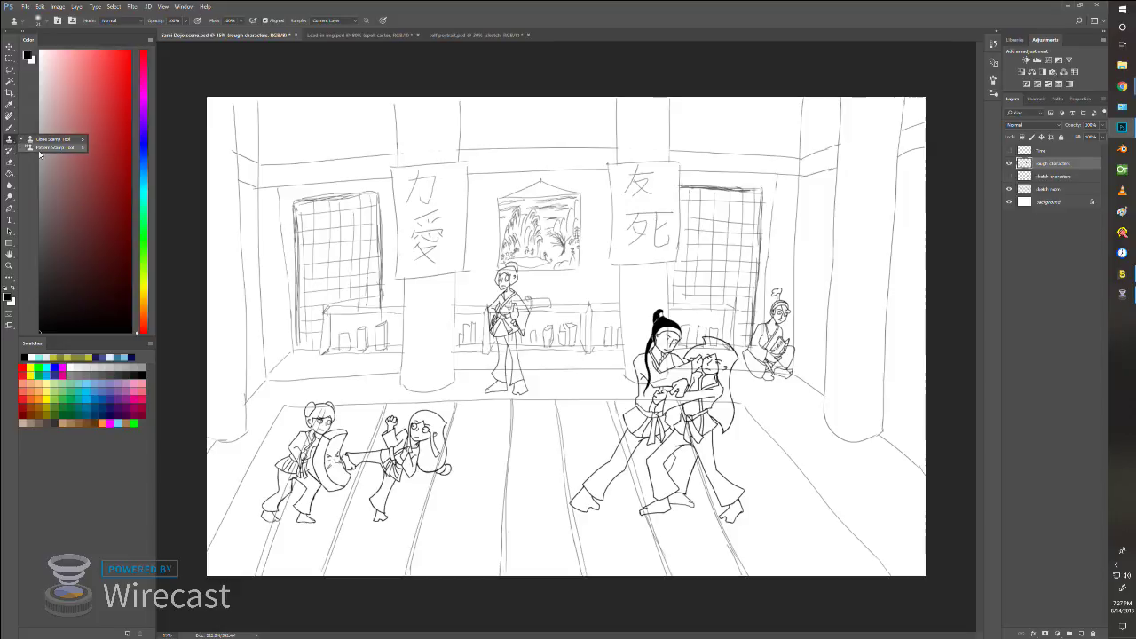
{"action": "left_click", "coordinate": [44, 147]}
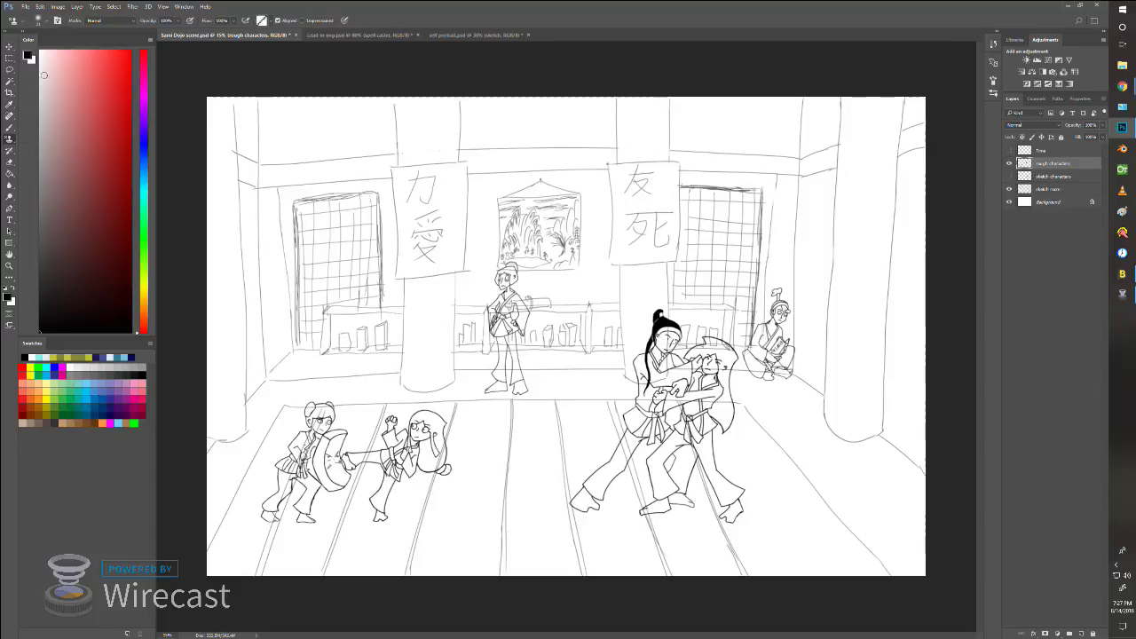
{"action": "left_click", "coordinate": [47, 23]}
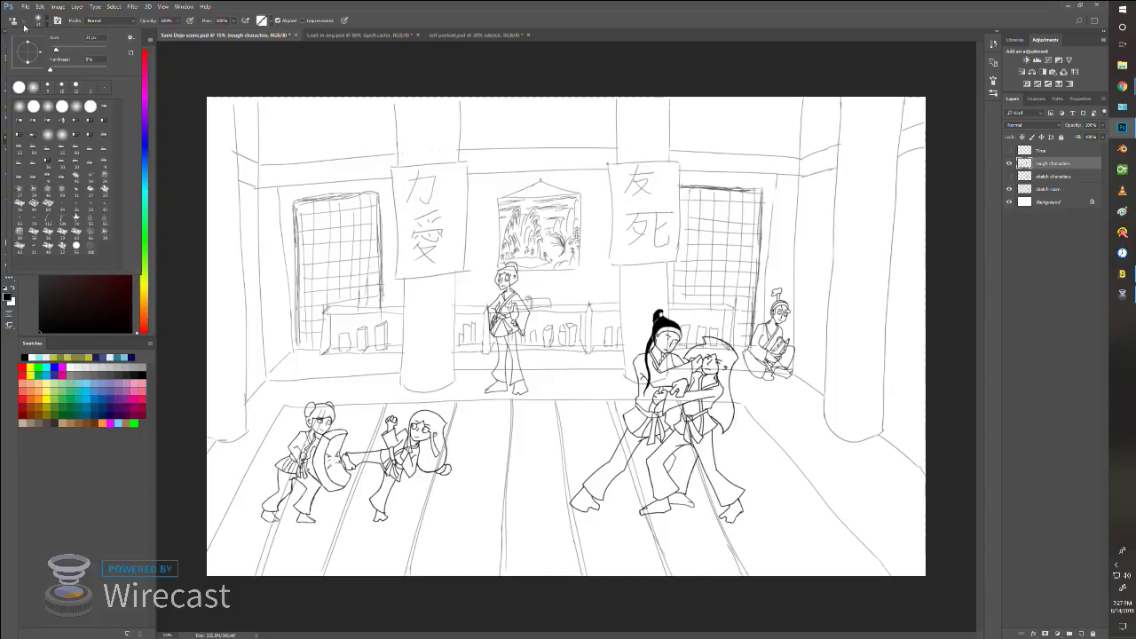
{"action": "left_click", "coordinate": [24, 25]}
{"action": "left_click", "coordinate": [24, 24]}
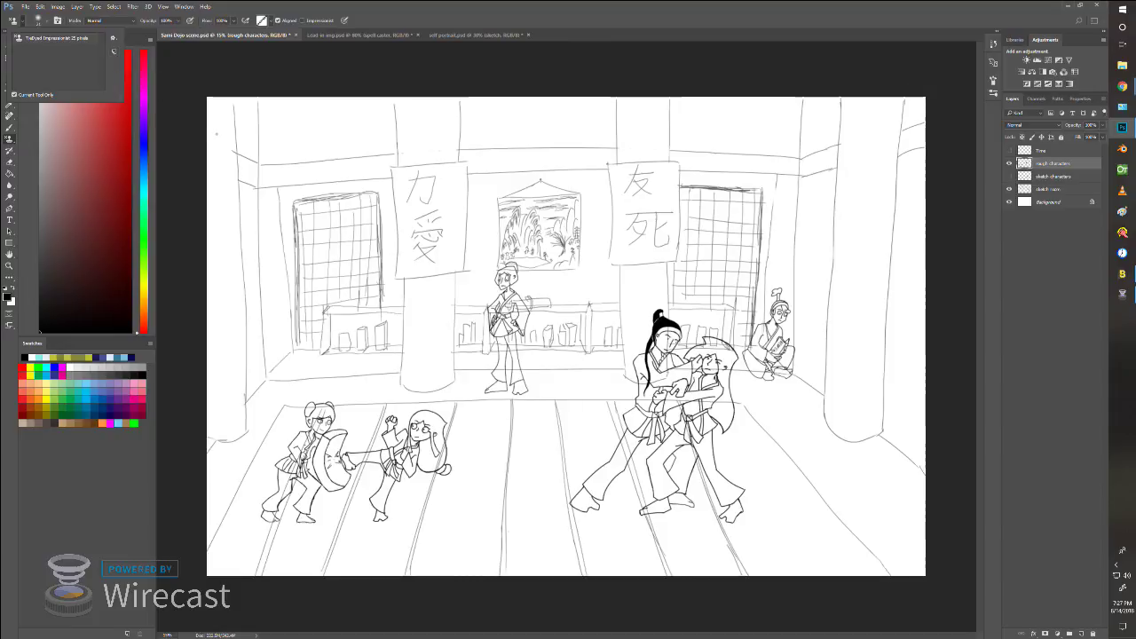
{"action": "left_click", "coordinate": [112, 38]}
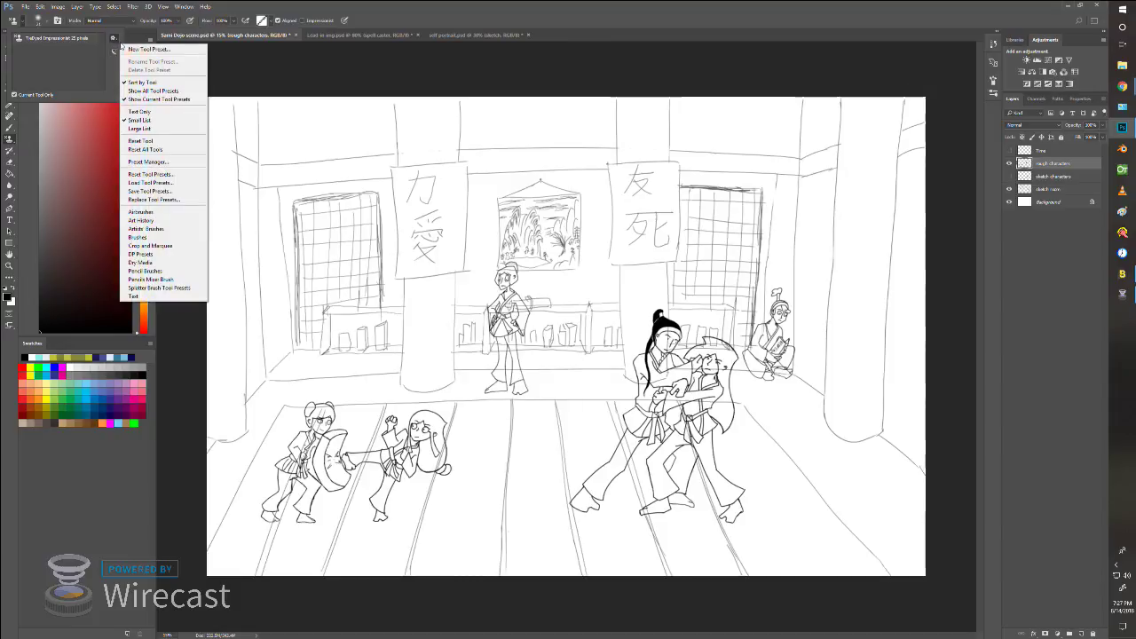
{"action": "left_click", "coordinate": [89, 64]}
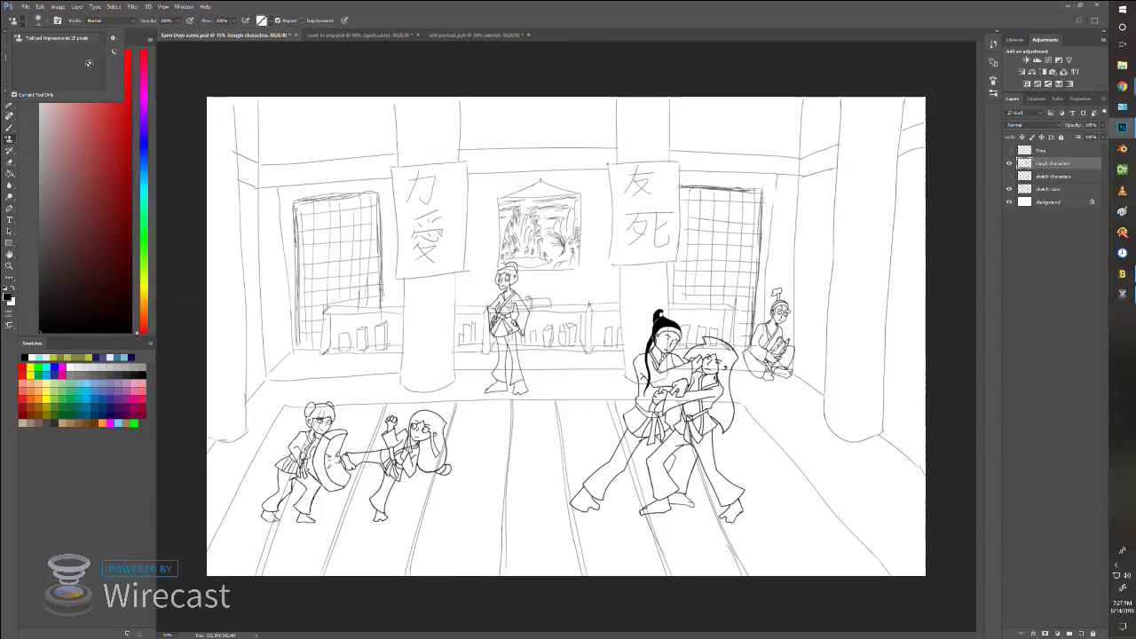
{"action": "left_click", "coordinate": [24, 24]}
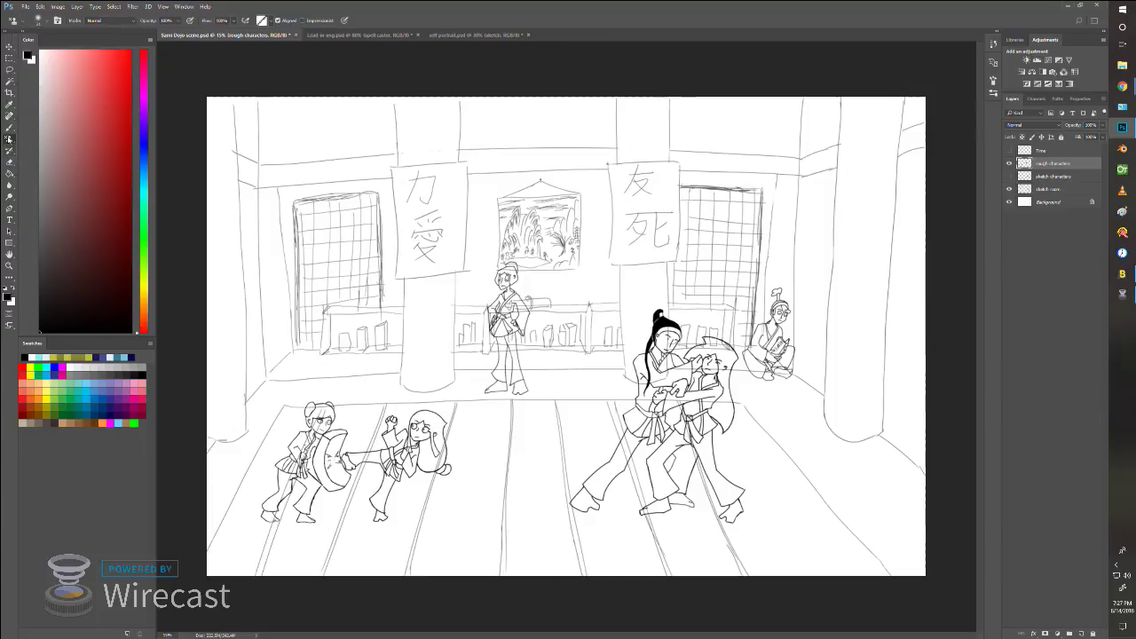
{"action": "right_click", "coordinate": [12, 139]}
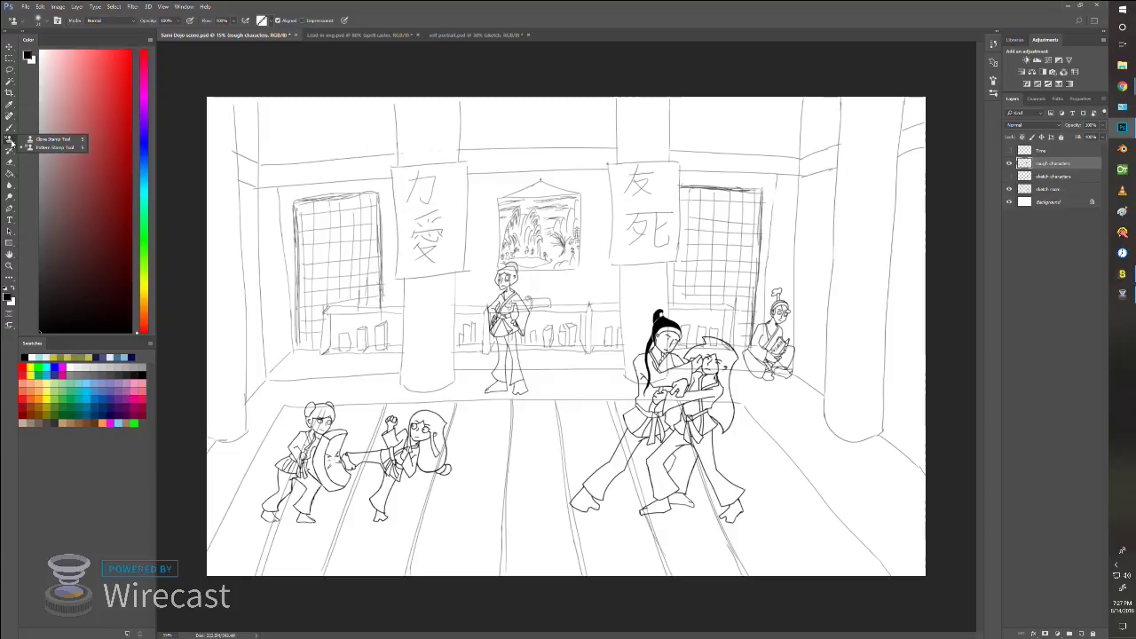
{"action": "left_click", "coordinate": [11, 142]}
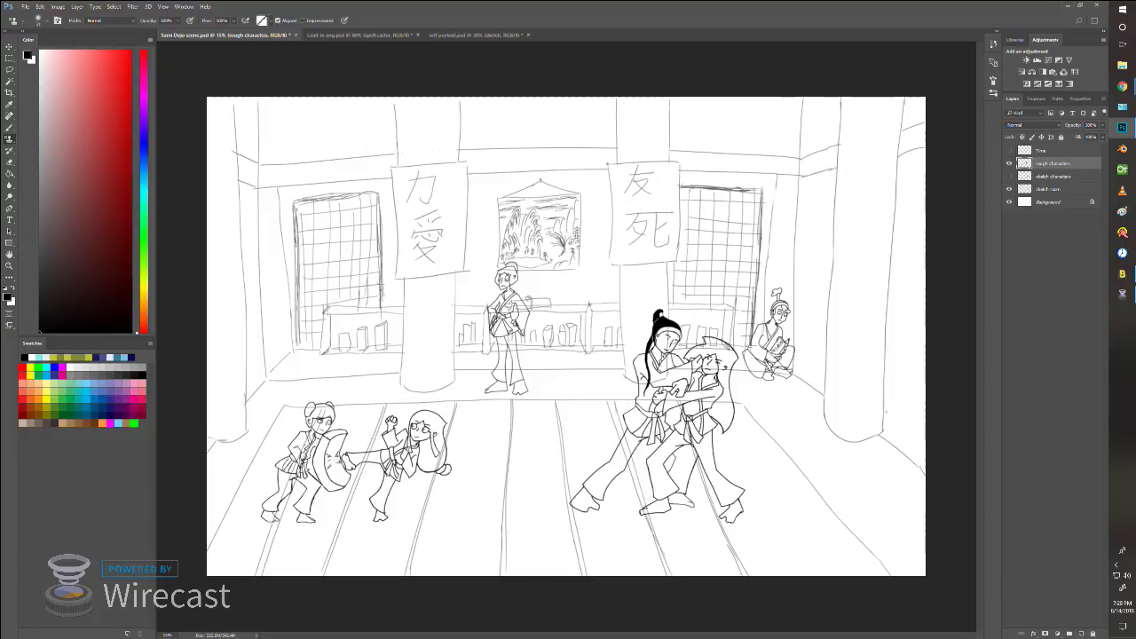
Step: Switch to the self portrait document and ink the T-shirt sleeve edge and the bent raised arm with the Brush tool
{"action": "left_click", "coordinate": [470, 35]}
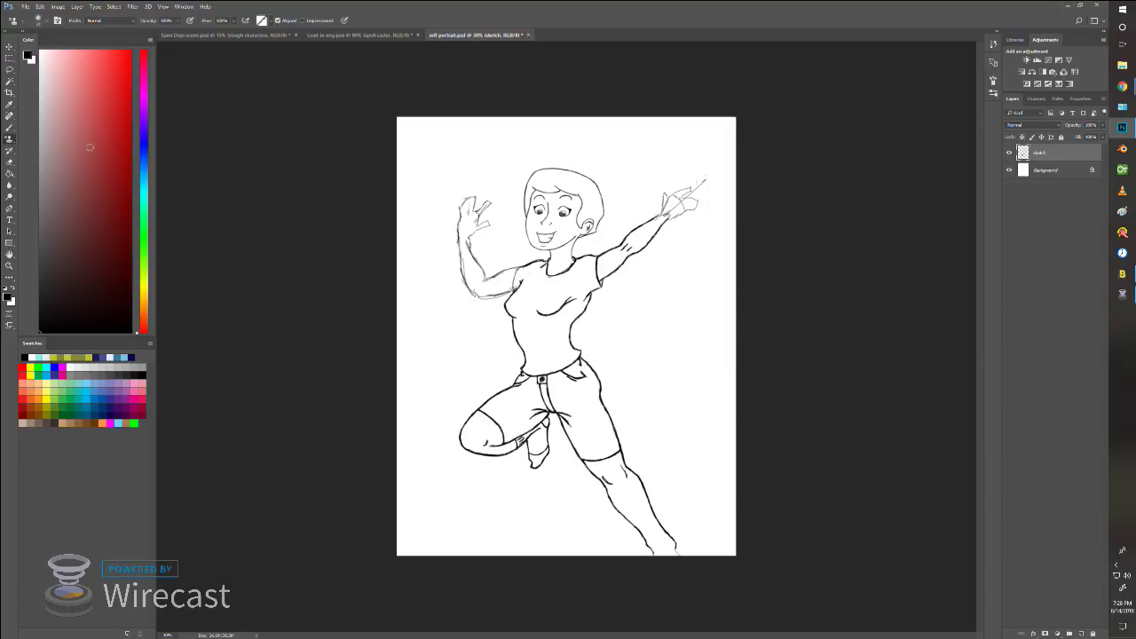
{"action": "key", "text": "b"}
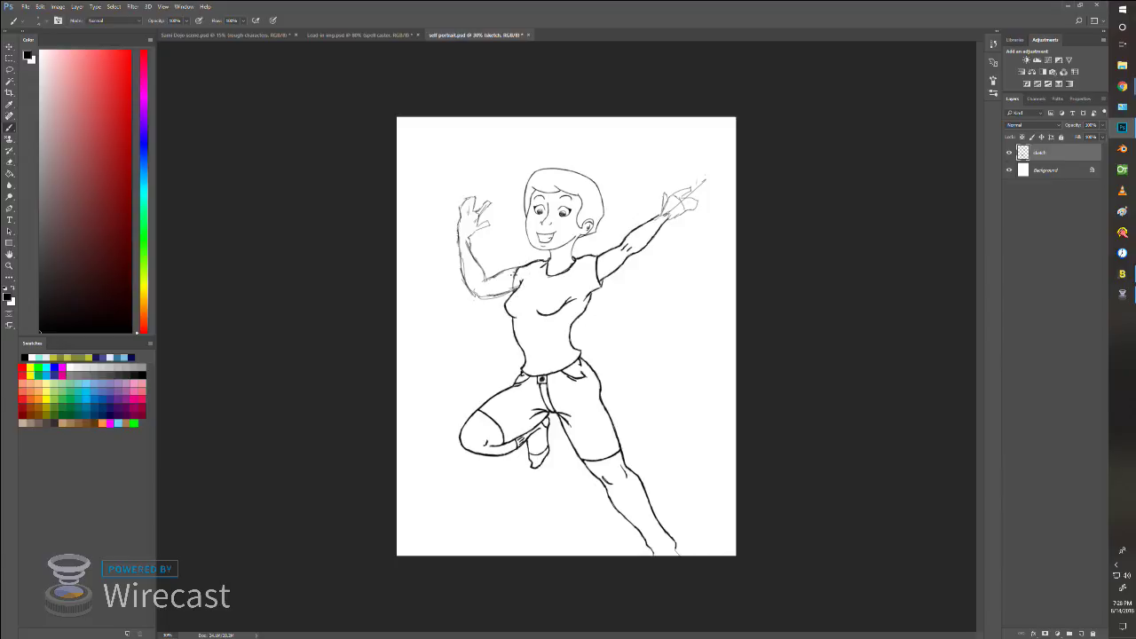
{"action": "left_click_drag", "start_coordinate": [516, 273], "coordinate": [512, 288]}
{"action": "mouse_move", "coordinate": [510, 269]}
{"action": "left_mouse_down"}
{"action": "mouse_move", "coordinate": [484, 289]}
{"action": "mouse_move", "coordinate": [511, 295]}
{"action": "mouse_move", "coordinate": [481, 298]}
{"action": "mouse_move", "coordinate": [514, 287]}
{"action": "left_mouse_up"}
{"action": "left_click_drag", "start_coordinate": [486, 295], "coordinate": [478, 298]}
{"action": "left_click_drag", "start_coordinate": [489, 295], "coordinate": [478, 297]}
{"action": "mouse_move", "coordinate": [459, 252]}
{"action": "left_mouse_down"}
{"action": "mouse_move", "coordinate": [461, 240]}
{"action": "mouse_move", "coordinate": [471, 288]}
{"action": "left_mouse_up"}
{"action": "left_click_drag", "start_coordinate": [476, 260], "coordinate": [485, 272]}
{"action": "left_click_drag", "start_coordinate": [479, 282], "coordinate": [490, 272]}
{"action": "key", "text": "alt+Tab"}
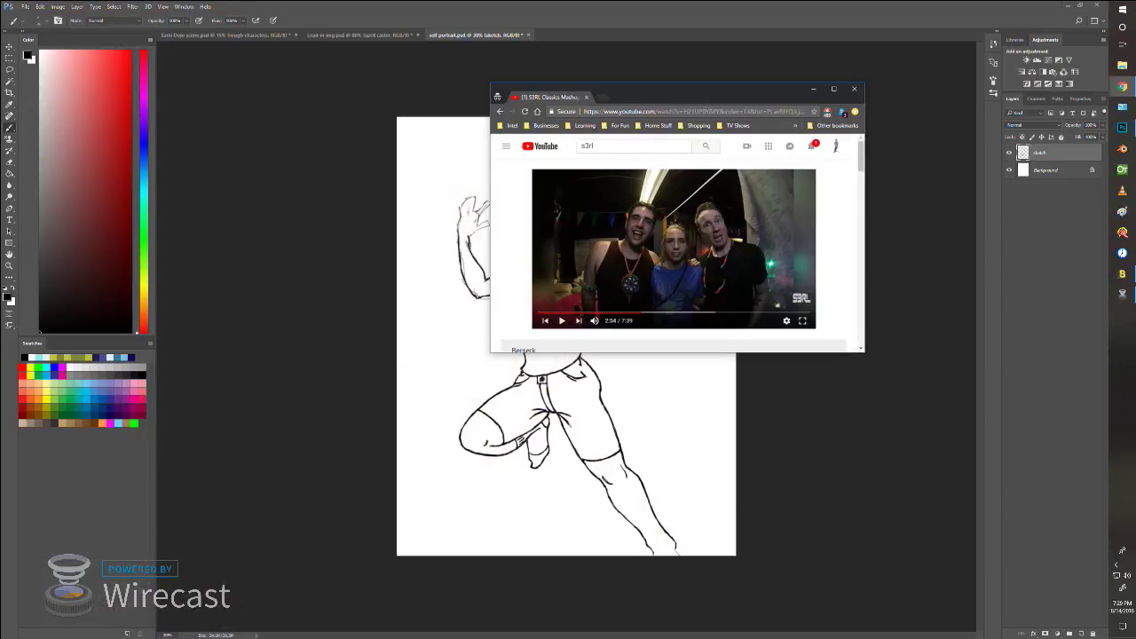
{"action": "key", "text": "alt+Tab"}
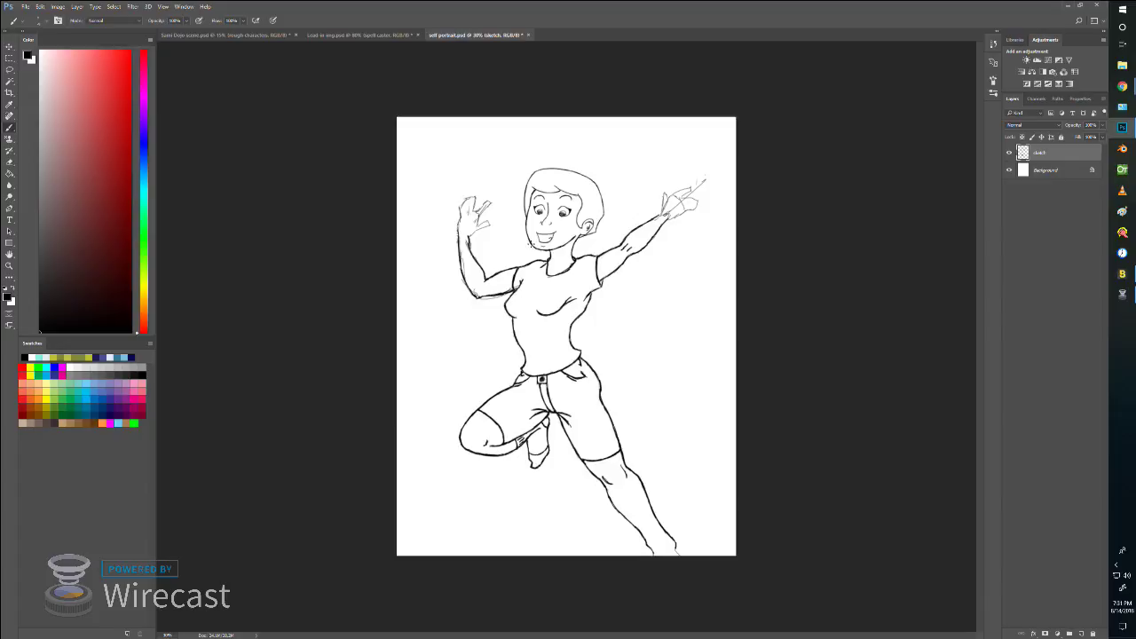
{"action": "left_click", "coordinate": [530, 216]}
{"action": "left_click", "coordinate": [533, 219]}
{"action": "left_click", "coordinate": [528, 223]}
{"action": "left_click", "coordinate": [532, 227]}
{"action": "key", "text": "ctrl+alt+z"}
{"action": "key", "text": "ctrl+alt+z"}
{"action": "key", "text": "ctrl+alt+z"}
{"action": "key", "text": "ctrl+alt+z"}
Step: Darken the outlines around the ear, jaw and top of the hair on the self portrait, and save the document
{"action": "left_click_drag", "start_coordinate": [582, 233], "coordinate": [585, 237]}
{"action": "left_click", "coordinate": [589, 213]}
{"action": "left_click", "coordinate": [593, 211]}
{"action": "left_click", "coordinate": [590, 218]}
{"action": "left_click", "coordinate": [594, 218]}
{"action": "key", "text": "ctrl+s"}
{"action": "left_click", "coordinate": [534, 169]}
{"action": "left_click_drag", "start_coordinate": [571, 168], "coordinate": [568, 167]}
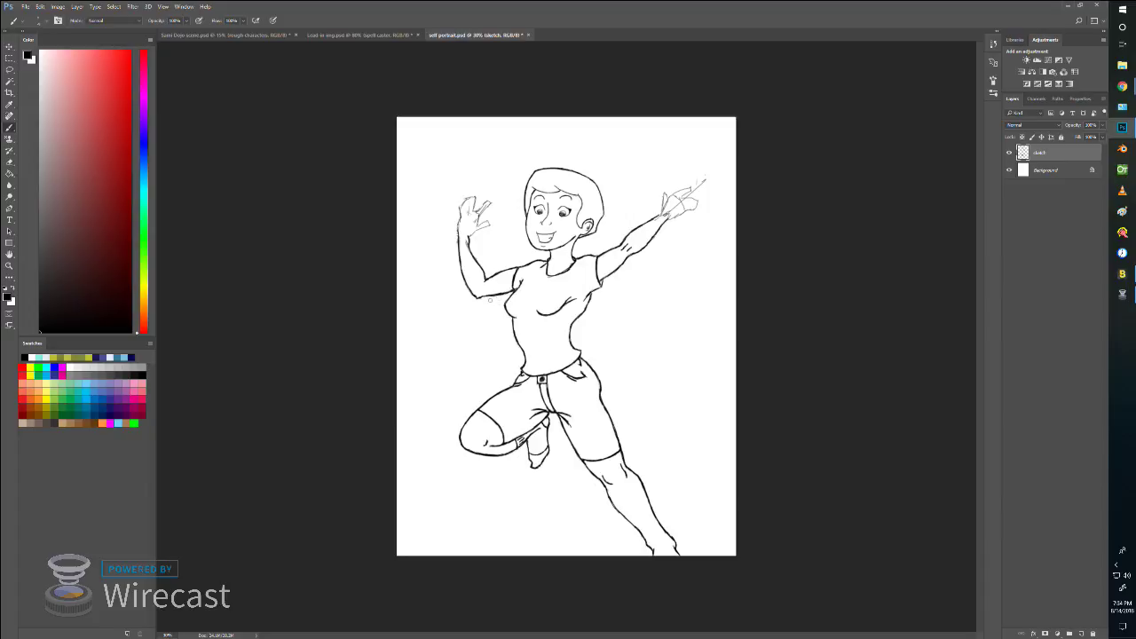
Step: In the dojo scene, show the Time layer, lasso and delete the handwritten 14 Aug note, and reactivate the rough characters layer
{"action": "left_click", "coordinate": [228, 37]}
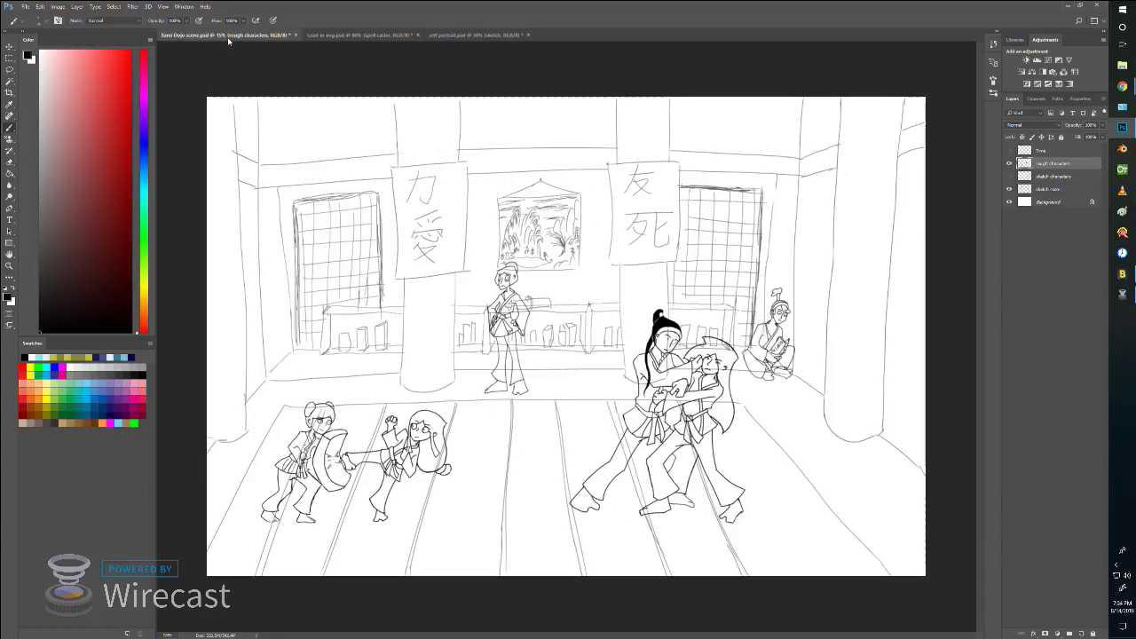
{"action": "left_click", "coordinate": [1009, 150]}
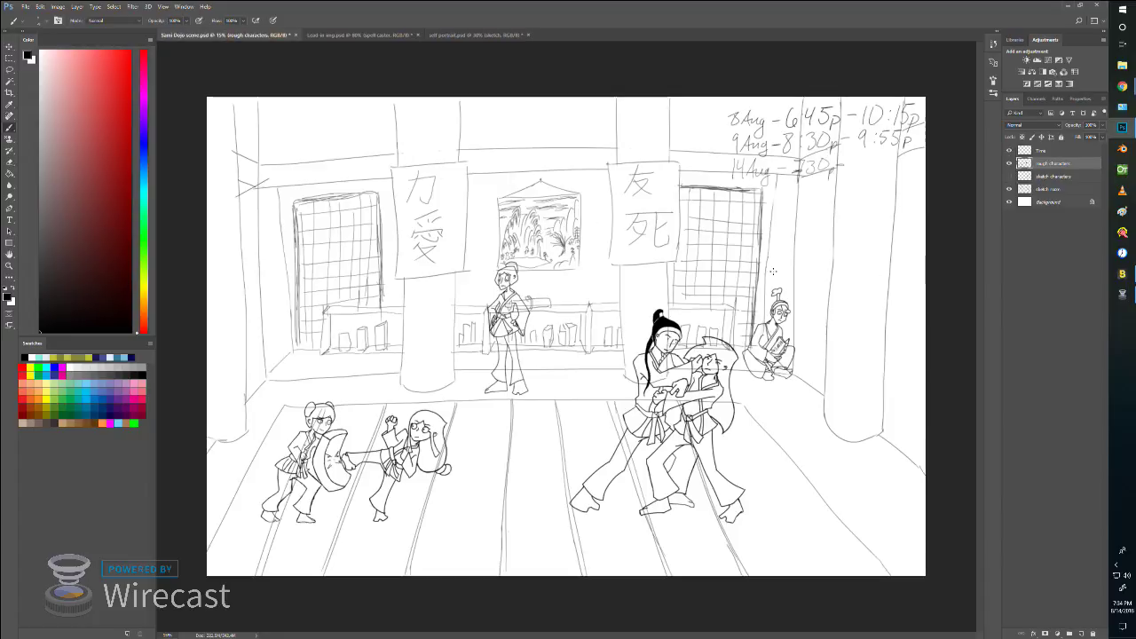
{"action": "left_click", "coordinate": [8, 70]}
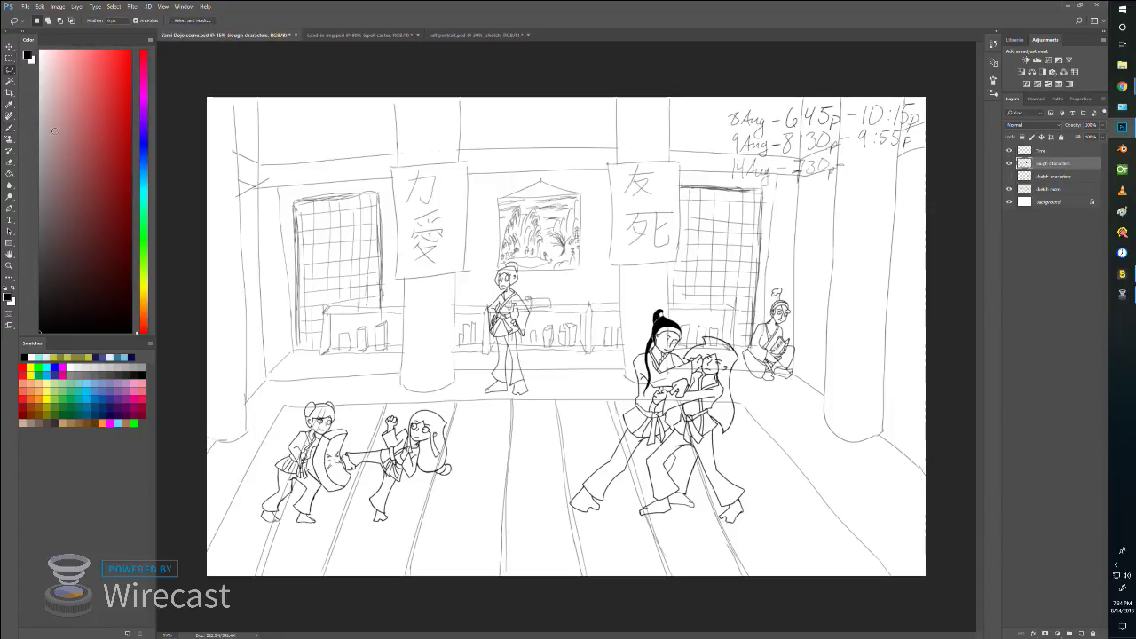
{"action": "mouse_move", "coordinate": [852, 165]}
{"action": "left_mouse_down"}
{"action": "mouse_move", "coordinate": [710, 167]}
{"action": "mouse_move", "coordinate": [739, 205]}
{"action": "mouse_move", "coordinate": [856, 181]}
{"action": "left_mouse_up"}
{"action": "left_click", "coordinate": [1062, 153]}
{"action": "key", "text": "Delete"}
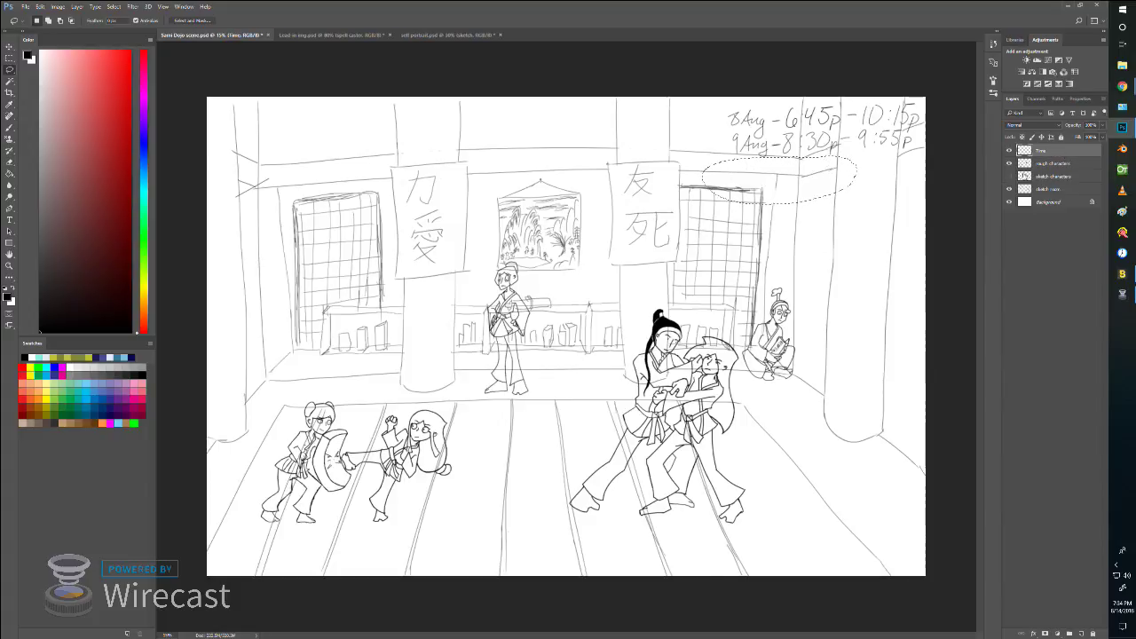
{"action": "key", "text": "ctrl+d"}
{"action": "key", "text": "b"}
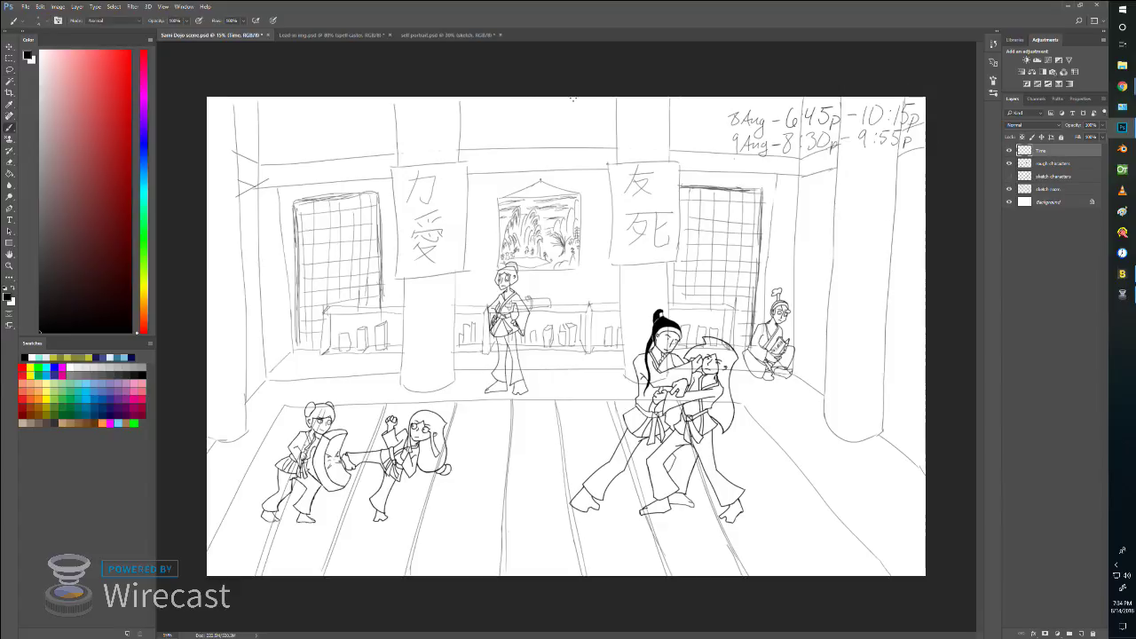
{"action": "left_click", "coordinate": [1076, 165]}
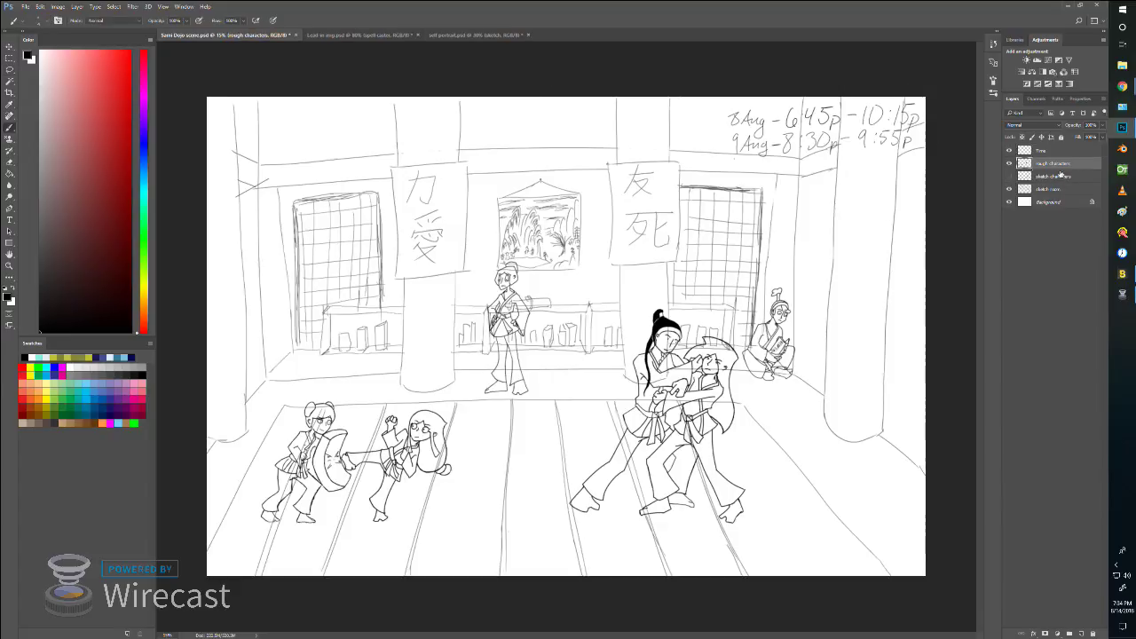
Step: Return to the self portrait and refine the lines under the bent arm, at its wrist and along the waist
{"action": "left_click", "coordinate": [466, 35]}
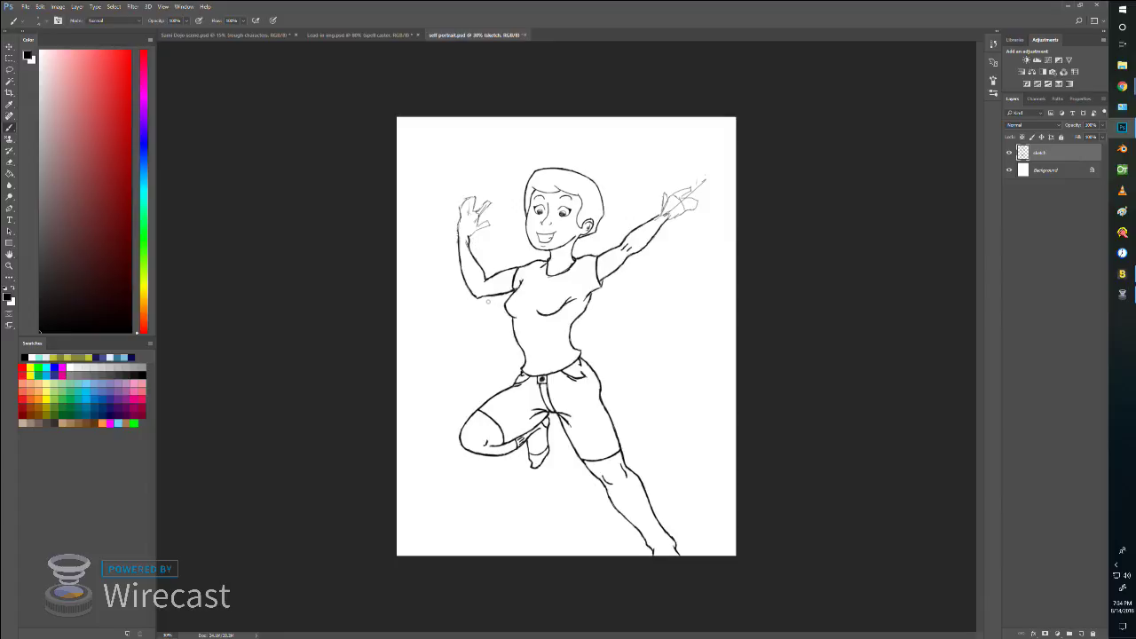
{"action": "left_click_drag", "start_coordinate": [487, 301], "coordinate": [499, 291]}
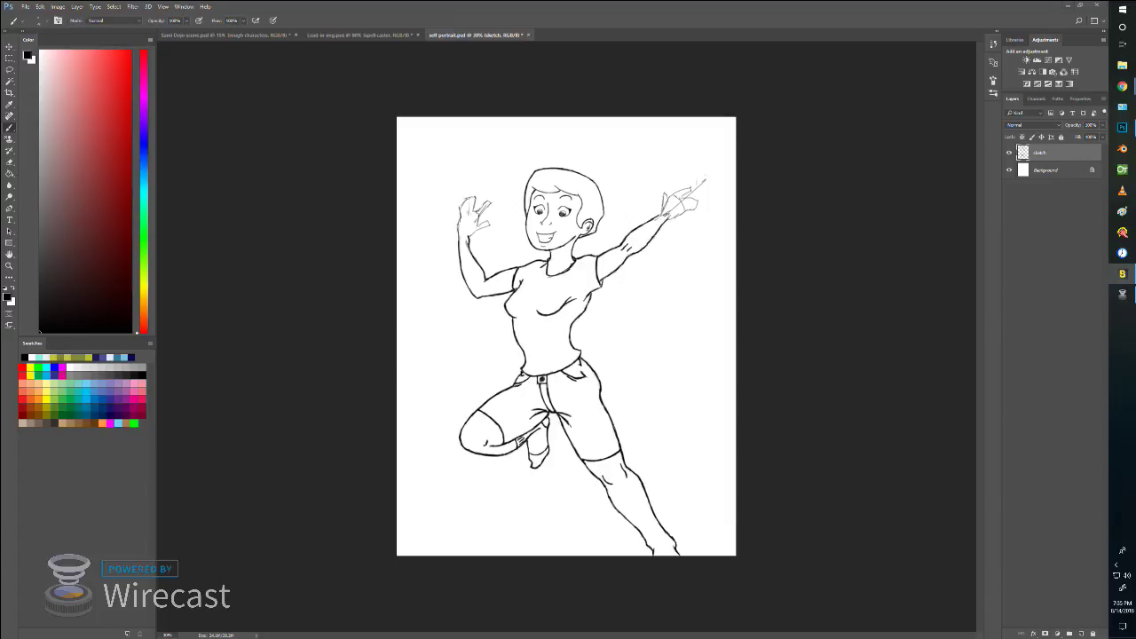
{"action": "left_click", "coordinate": [694, 93]}
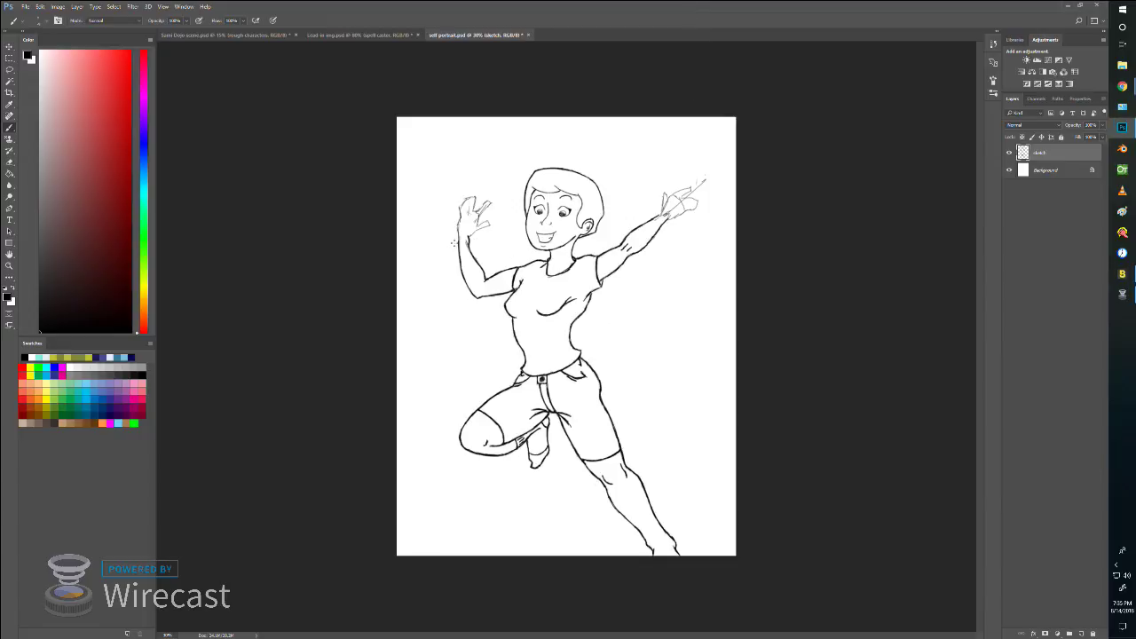
{"action": "left_click_drag", "start_coordinate": [464, 227], "coordinate": [458, 226]}
{"action": "left_click_drag", "start_coordinate": [569, 332], "coordinate": [578, 348]}
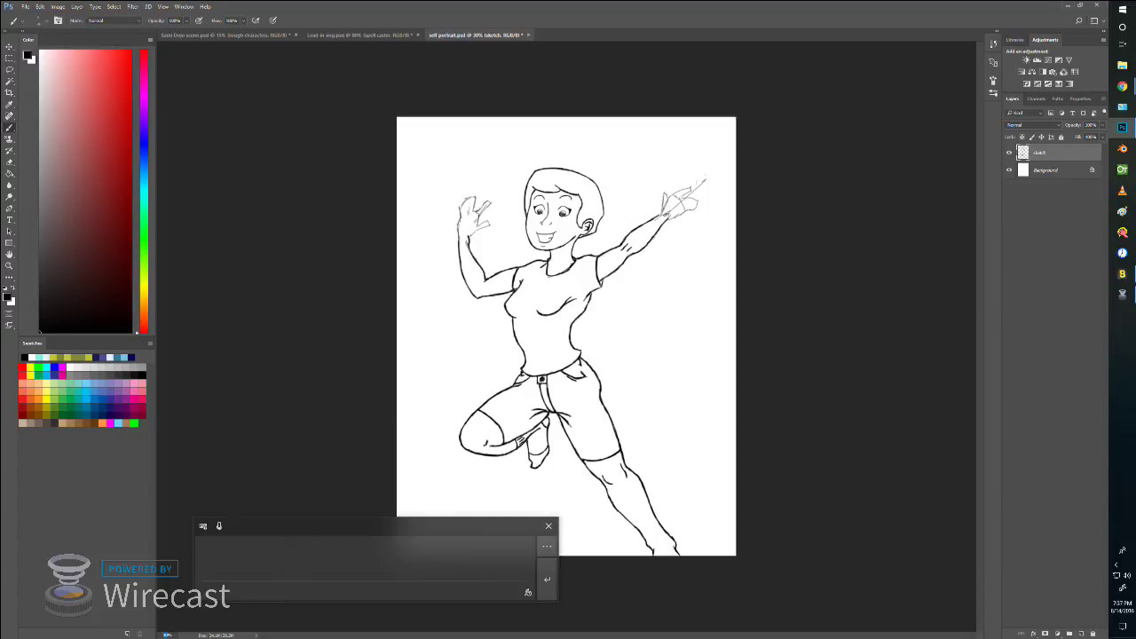
Step: Set the self portrait's zoom to 100% and switch to the Lasso tool
{"action": "left_click_drag", "start_coordinate": [206, 560], "coordinate": [208, 582]}
{"action": "left_click_drag", "start_coordinate": [229, 559], "coordinate": [272, 564]}
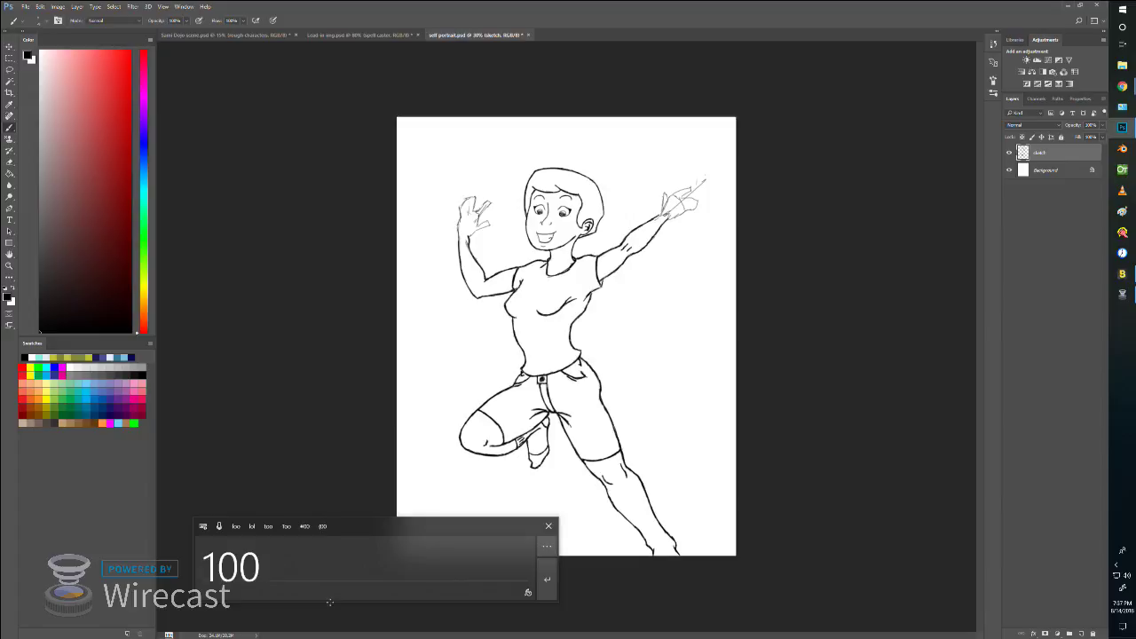
{"action": "left_click", "coordinate": [547, 578]}
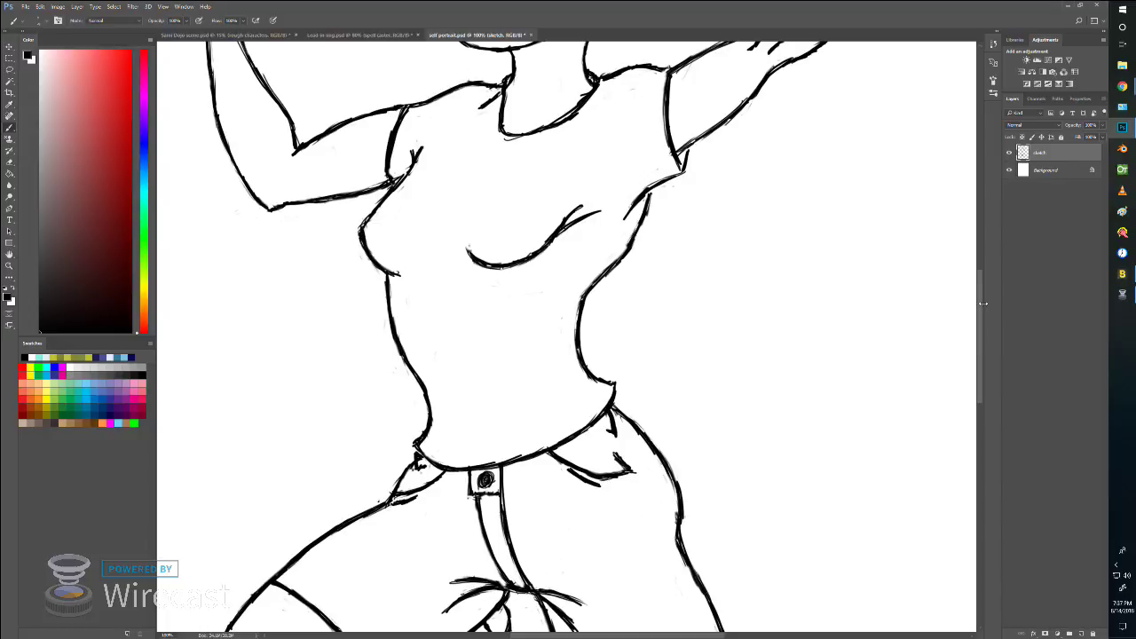
{"action": "left_click", "coordinate": [15, 71]}
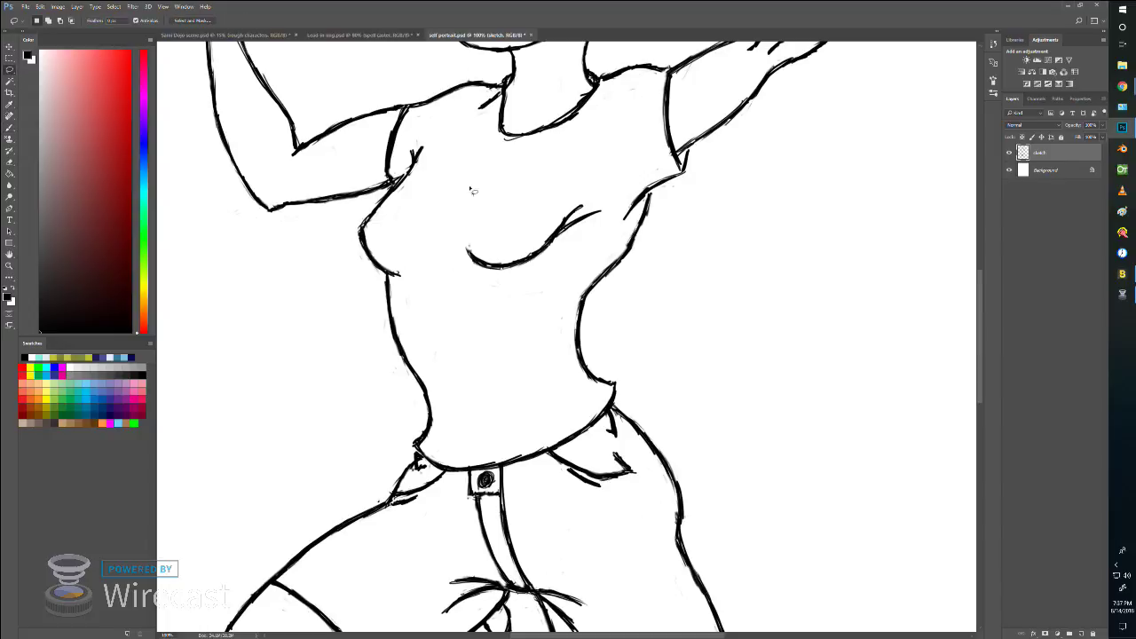
Step: Try to lasso the inside of the T-shirt while leaving the chest fold line out of the selection
{"action": "mouse_move", "coordinate": [481, 140]}
{"action": "left_mouse_down"}
{"action": "mouse_move", "coordinate": [495, 109]}
{"action": "mouse_move", "coordinate": [476, 107]}
{"action": "mouse_move", "coordinate": [486, 91]}
{"action": "mouse_move", "coordinate": [413, 124]}
{"action": "mouse_move", "coordinate": [412, 144]}
{"action": "mouse_move", "coordinate": [433, 157]}
{"action": "mouse_move", "coordinate": [388, 219]}
{"action": "mouse_move", "coordinate": [409, 287]}
{"action": "mouse_move", "coordinate": [397, 284]}
{"action": "mouse_move", "coordinate": [395, 313]}
{"action": "mouse_move", "coordinate": [438, 389]}
{"action": "mouse_move", "coordinate": [442, 462]}
{"action": "mouse_move", "coordinate": [577, 362]}
{"action": "mouse_move", "coordinate": [573, 321]}
{"action": "mouse_move", "coordinate": [593, 277]}
{"action": "mouse_move", "coordinate": [628, 241]}
{"action": "mouse_move", "coordinate": [643, 206]}
{"action": "mouse_move", "coordinate": [623, 229]}
{"action": "mouse_move", "coordinate": [633, 200]}
{"action": "mouse_move", "coordinate": [678, 161]}
{"action": "mouse_move", "coordinate": [665, 83]}
{"action": "mouse_move", "coordinate": [645, 77]}
{"action": "mouse_move", "coordinate": [544, 145]}
{"action": "mouse_move", "coordinate": [489, 124]}
{"action": "left_mouse_up"}
{"action": "key", "text": "Delete"}
{"action": "key", "text": "alt"}
{"action": "key", "text": "shift"}
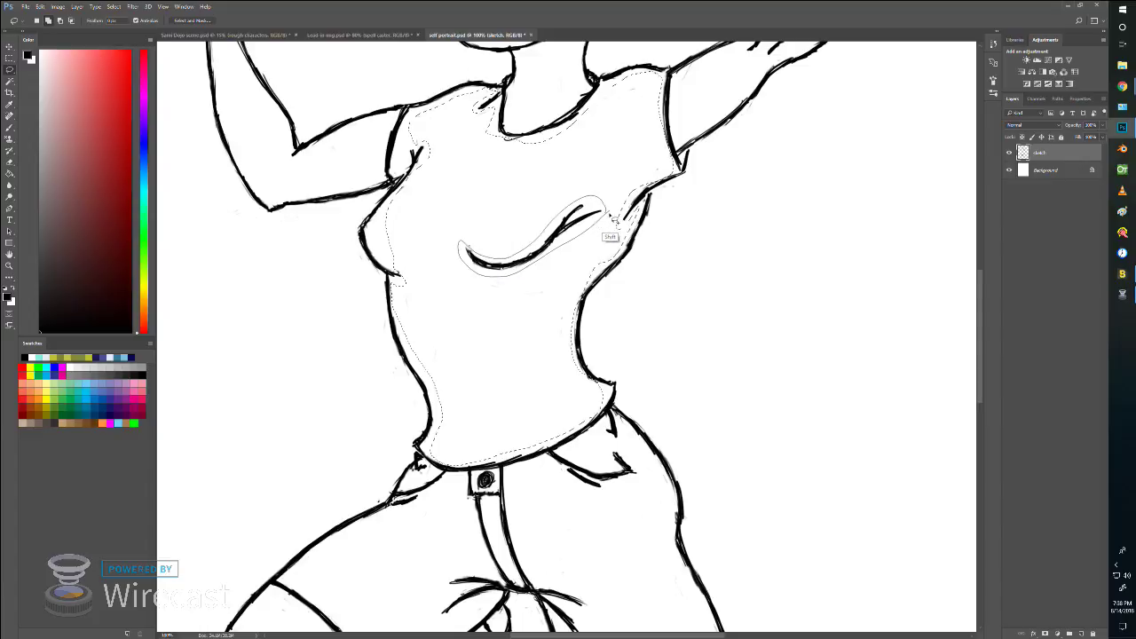
{"action": "left_click_drag", "start_coordinate": [611, 218], "coordinate": [613, 220]}
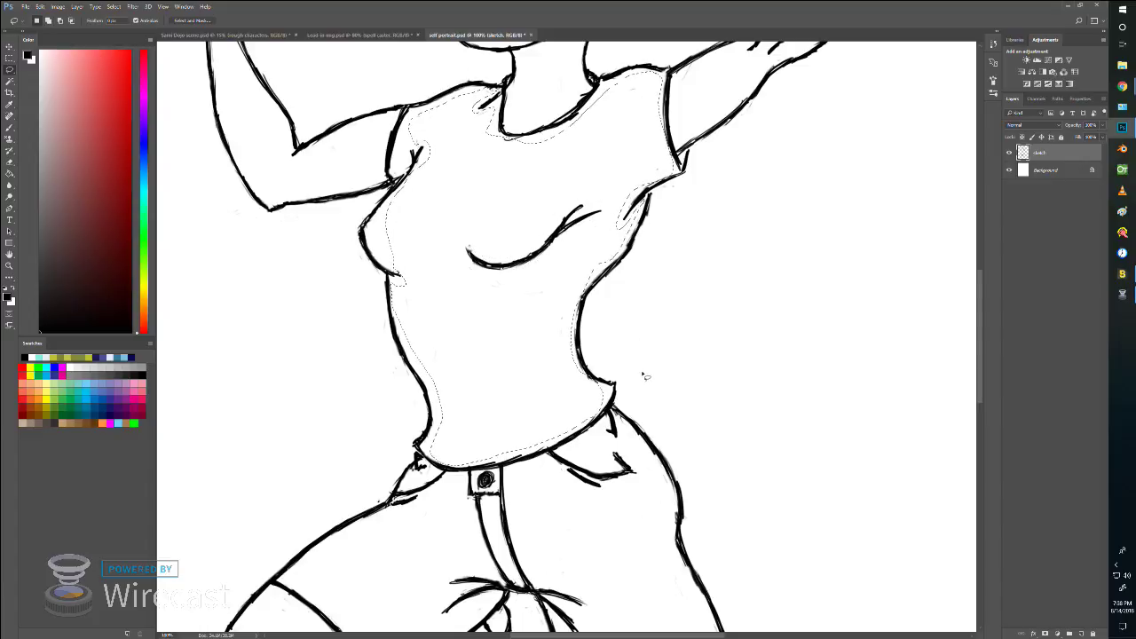
{"action": "key", "text": "alt+shift"}
{"action": "left_click_drag", "start_coordinate": [547, 270], "coordinate": [543, 277]}
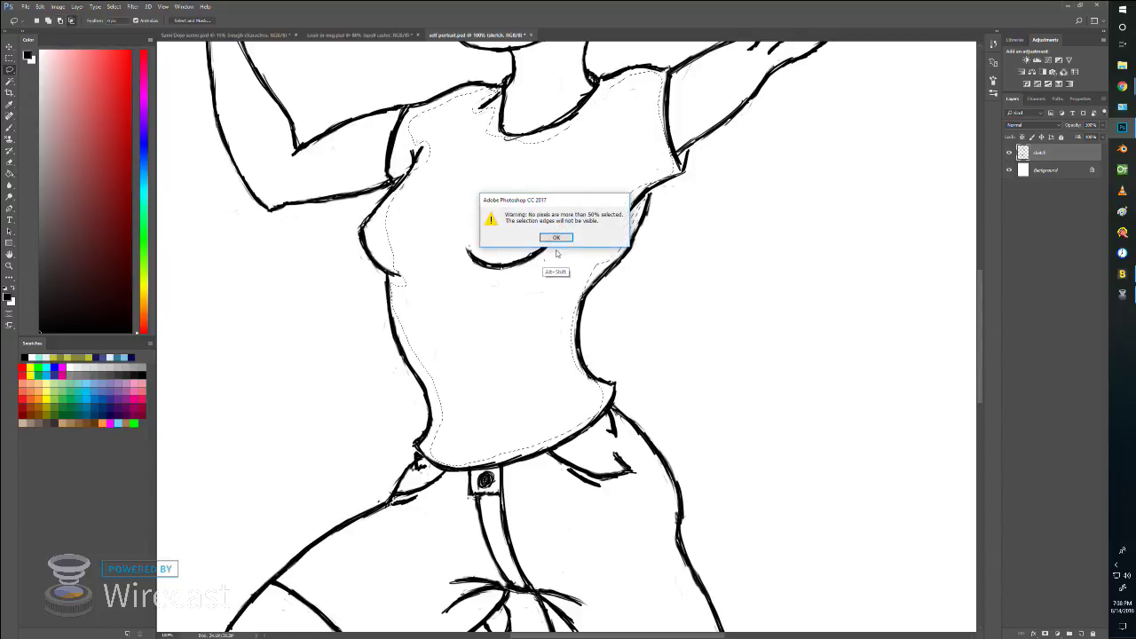
{"action": "left_click", "coordinate": [558, 240]}
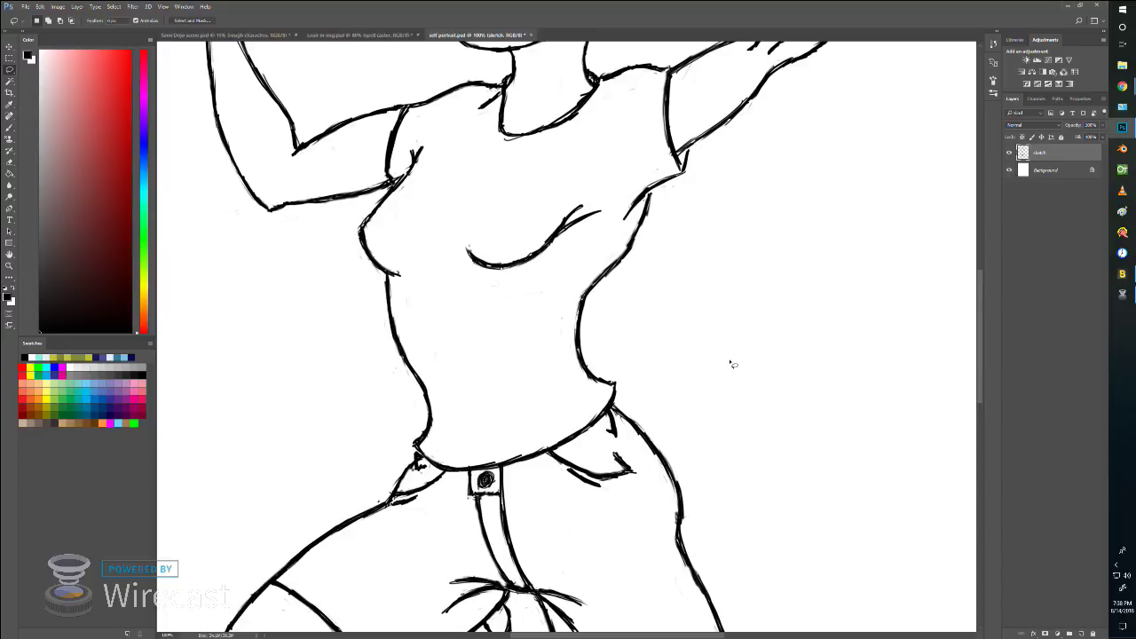
Step: Lasso and delete the stray sketch marks inside the T-shirt near the neckline, both sleeves and the armpit
{"action": "mouse_move", "coordinate": [498, 124]}
{"action": "left_mouse_down"}
{"action": "mouse_move", "coordinate": [479, 117]}
{"action": "mouse_move", "coordinate": [493, 93]}
{"action": "mouse_move", "coordinate": [412, 135]}
{"action": "mouse_move", "coordinate": [471, 144]}
{"action": "left_mouse_up"}
{"action": "left_click", "coordinate": [429, 148]}
{"action": "mouse_move", "coordinate": [430, 148]}
{"action": "left_mouse_down"}
{"action": "mouse_move", "coordinate": [377, 230]}
{"action": "mouse_move", "coordinate": [378, 251]}
{"action": "mouse_move", "coordinate": [408, 277]}
{"action": "mouse_move", "coordinate": [439, 213]}
{"action": "mouse_move", "coordinate": [431, 139]}
{"action": "mouse_move", "coordinate": [421, 145]}
{"action": "left_mouse_up"}
{"action": "mouse_move", "coordinate": [598, 115]}
{"action": "left_mouse_down"}
{"action": "mouse_move", "coordinate": [611, 83]}
{"action": "mouse_move", "coordinate": [663, 78]}
{"action": "mouse_move", "coordinate": [654, 75]}
{"action": "mouse_move", "coordinate": [673, 165]}
{"action": "mouse_move", "coordinate": [666, 177]}
{"action": "mouse_move", "coordinate": [635, 192]}
{"action": "mouse_move", "coordinate": [606, 175]}
{"action": "mouse_move", "coordinate": [600, 111]}
{"action": "left_mouse_up"}
{"action": "mouse_move", "coordinate": [690, 190]}
{"action": "left_mouse_down"}
{"action": "mouse_move", "coordinate": [665, 190]}
{"action": "mouse_move", "coordinate": [676, 186]}
{"action": "mouse_move", "coordinate": [667, 173]}
{"action": "mouse_move", "coordinate": [628, 208]}
{"action": "mouse_move", "coordinate": [680, 174]}
{"action": "left_mouse_up"}
{"action": "mouse_move", "coordinate": [648, 202]}
{"action": "left_mouse_down"}
{"action": "mouse_move", "coordinate": [621, 262]}
{"action": "mouse_move", "coordinate": [583, 298]}
{"action": "mouse_move", "coordinate": [583, 364]}
{"action": "mouse_move", "coordinate": [606, 392]}
{"action": "mouse_move", "coordinate": [592, 404]}
{"action": "mouse_move", "coordinate": [479, 298]}
{"action": "mouse_move", "coordinate": [493, 278]}
{"action": "mouse_move", "coordinate": [632, 220]}
{"action": "left_mouse_up"}
{"action": "key", "text": "ctrl+d"}
Step: Lasso and delete the stray marks around the shirt hem, the chest fold line and the side of the bust
{"action": "mouse_move", "coordinate": [600, 415]}
{"action": "left_mouse_down"}
{"action": "mouse_move", "coordinate": [577, 433]}
{"action": "mouse_move", "coordinate": [449, 467]}
{"action": "mouse_move", "coordinate": [434, 457]}
{"action": "mouse_move", "coordinate": [439, 392]}
{"action": "mouse_move", "coordinate": [395, 302]}
{"action": "mouse_move", "coordinate": [417, 283]}
{"action": "mouse_move", "coordinate": [522, 288]}
{"action": "mouse_move", "coordinate": [600, 409]}
{"action": "left_mouse_up"}
{"action": "left_click", "coordinate": [472, 245]}
{"action": "mouse_move", "coordinate": [378, 211]}
{"action": "left_mouse_down"}
{"action": "mouse_move", "coordinate": [423, 417]}
{"action": "mouse_move", "coordinate": [396, 415]}
{"action": "mouse_move", "coordinate": [331, 326]}
{"action": "mouse_move", "coordinate": [220, 233]}
{"action": "mouse_move", "coordinate": [216, 188]}
{"action": "mouse_move", "coordinate": [236, 181]}
{"action": "mouse_move", "coordinate": [273, 228]}
{"action": "mouse_move", "coordinate": [296, 228]}
{"action": "mouse_move", "coordinate": [278, 224]}
{"action": "mouse_move", "coordinate": [293, 211]}
{"action": "mouse_move", "coordinate": [347, 208]}
{"action": "left_mouse_up"}
{"action": "left_click_drag", "start_coordinate": [377, 199], "coordinate": [392, 190]}
{"action": "key", "text": "Delete"}
{"action": "key", "text": "ctrl+d"}
Step: Lasso and delete the stray marks beside the waist button, around the tucked foot and inside the bent knee
{"action": "left_click_drag", "start_coordinate": [984, 377], "coordinate": [981, 404]}
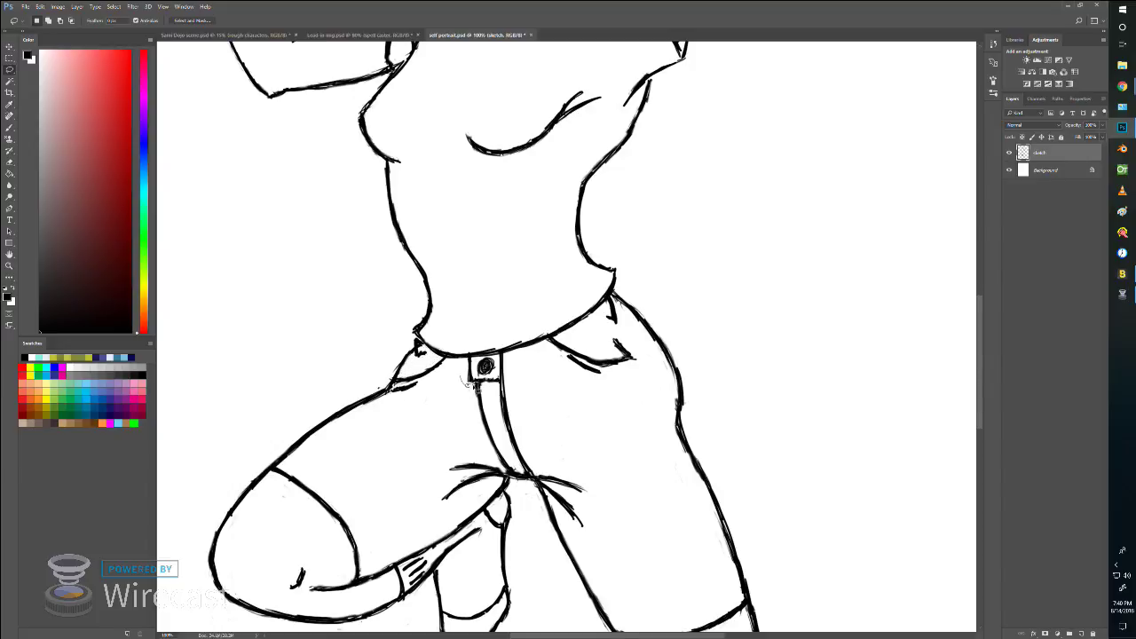
{"action": "mouse_move", "coordinate": [463, 380]}
{"action": "left_mouse_down"}
{"action": "mouse_move", "coordinate": [499, 462]}
{"action": "mouse_move", "coordinate": [448, 459]}
{"action": "mouse_move", "coordinate": [443, 472]}
{"action": "mouse_move", "coordinate": [477, 472]}
{"action": "mouse_move", "coordinate": [444, 497]}
{"action": "mouse_move", "coordinate": [491, 480]}
{"action": "mouse_move", "coordinate": [467, 520]}
{"action": "mouse_move", "coordinate": [371, 573]}
{"action": "mouse_move", "coordinate": [345, 517]}
{"action": "mouse_move", "coordinate": [307, 484]}
{"action": "mouse_move", "coordinate": [323, 445]}
{"action": "mouse_move", "coordinate": [420, 391]}
{"action": "mouse_move", "coordinate": [407, 391]}
{"action": "mouse_move", "coordinate": [414, 383]}
{"action": "mouse_move", "coordinate": [454, 365]}
{"action": "mouse_move", "coordinate": [464, 386]}
{"action": "left_mouse_up"}
{"action": "left_click", "coordinate": [504, 502]}
{"action": "mouse_move", "coordinate": [491, 529]}
{"action": "left_mouse_down"}
{"action": "mouse_move", "coordinate": [502, 543]}
{"action": "mouse_move", "coordinate": [477, 559]}
{"action": "mouse_move", "coordinate": [476, 530]}
{"action": "left_mouse_up"}
{"action": "left_click", "coordinate": [551, 589]}
{"action": "mouse_move", "coordinate": [330, 584]}
{"action": "left_mouse_down"}
{"action": "mouse_move", "coordinate": [352, 582]}
{"action": "mouse_move", "coordinate": [354, 556]}
{"action": "mouse_move", "coordinate": [318, 508]}
{"action": "mouse_move", "coordinate": [286, 485]}
{"action": "mouse_move", "coordinate": [239, 516]}
{"action": "left_mouse_up"}
{"action": "mouse_move", "coordinate": [226, 571]}
{"action": "left_mouse_down"}
{"action": "mouse_move", "coordinate": [234, 591]}
{"action": "mouse_move", "coordinate": [270, 603]}
{"action": "mouse_move", "coordinate": [353, 612]}
{"action": "mouse_move", "coordinate": [398, 584]}
{"action": "mouse_move", "coordinate": [315, 598]}
{"action": "mouse_move", "coordinate": [326, 584]}
{"action": "left_mouse_up"}
{"action": "key", "text": "Delete"}
{"action": "key", "text": "ctrl+d"}
Step: Clear the stray marks at the fly and inside the straight leg's part of the shorts using lasso selections
{"action": "mouse_move", "coordinate": [517, 455]}
{"action": "left_mouse_down"}
{"action": "mouse_move", "coordinate": [493, 397]}
{"action": "mouse_move", "coordinate": [517, 470]}
{"action": "left_mouse_up"}
{"action": "left_click", "coordinate": [735, 392]}
{"action": "mouse_move", "coordinate": [663, 362]}
{"action": "left_mouse_down"}
{"action": "mouse_move", "coordinate": [681, 458]}
{"action": "mouse_move", "coordinate": [745, 590]}
{"action": "mouse_move", "coordinate": [704, 619]}
{"action": "mouse_move", "coordinate": [643, 627]}
{"action": "mouse_move", "coordinate": [611, 607]}
{"action": "mouse_move", "coordinate": [570, 534]}
{"action": "left_mouse_up"}
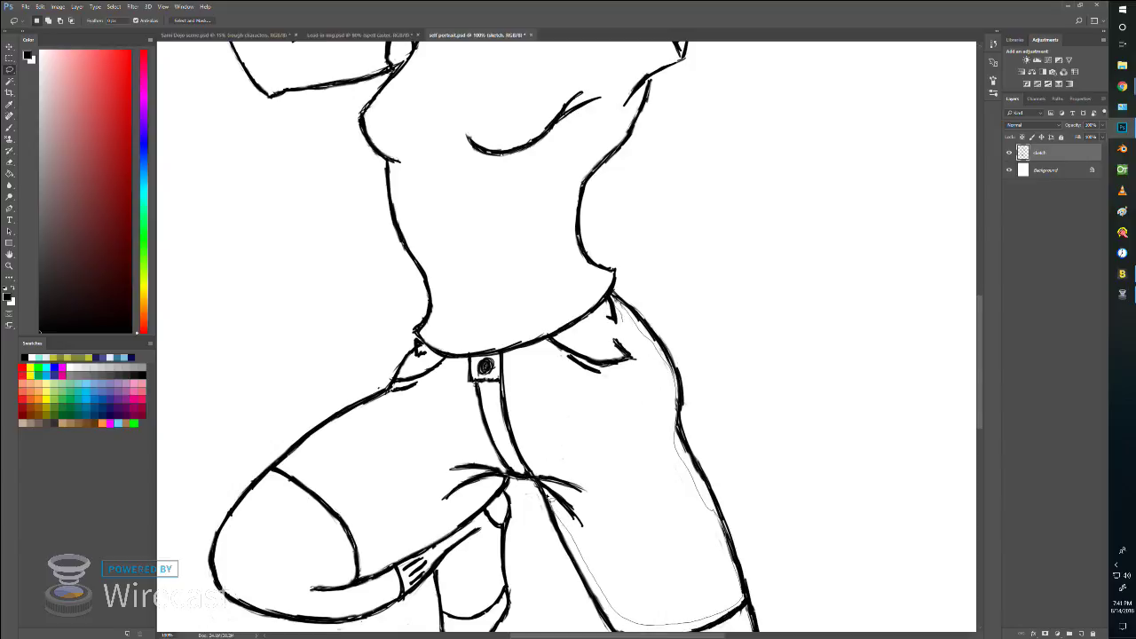
{"action": "mouse_move", "coordinate": [589, 530]}
{"action": "left_mouse_down"}
{"action": "mouse_move", "coordinate": [522, 381]}
{"action": "mouse_move", "coordinate": [556, 355]}
{"action": "mouse_move", "coordinate": [572, 358]}
{"action": "mouse_move", "coordinate": [583, 388]}
{"action": "mouse_move", "coordinate": [603, 383]}
{"action": "mouse_move", "coordinate": [639, 355]}
{"action": "mouse_move", "coordinate": [621, 340]}
{"action": "mouse_move", "coordinate": [616, 360]}
{"action": "mouse_move", "coordinate": [572, 354]}
{"action": "mouse_move", "coordinate": [609, 310]}
{"action": "mouse_move", "coordinate": [609, 332]}
{"action": "mouse_move", "coordinate": [625, 327]}
{"action": "left_mouse_up"}
{"action": "key", "text": "ctrl+d"}
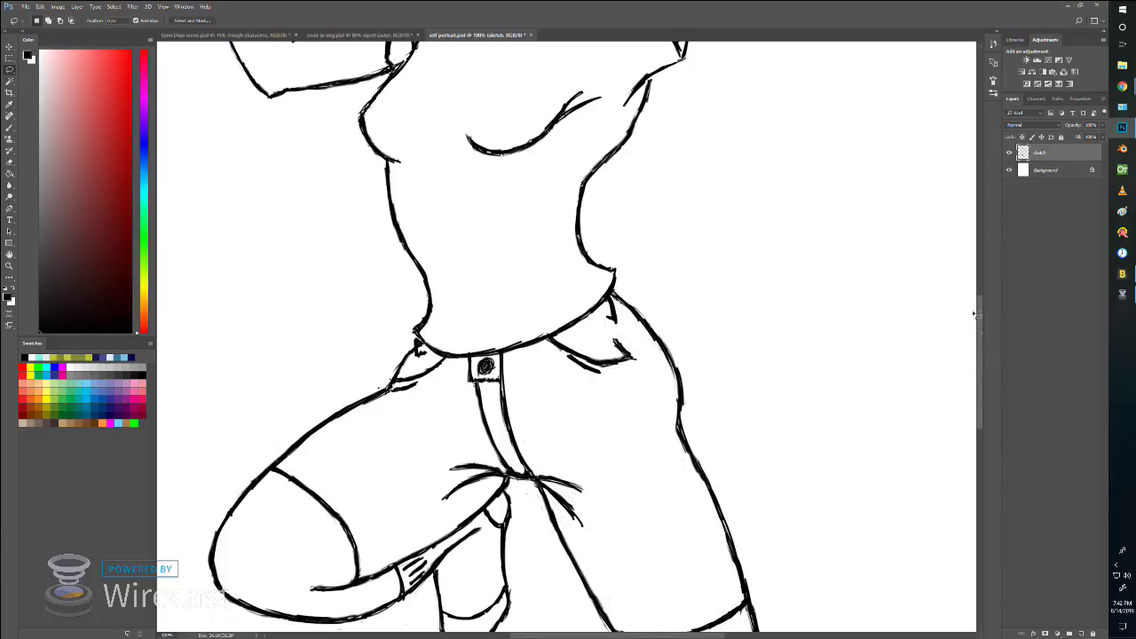
Step: Lasso and remove the leftover sketch marks between the legs and beside the tucked foot
{"action": "scroll", "coordinate": [974, 314], "scroll_direction": "down", "scroll_amount": 5}
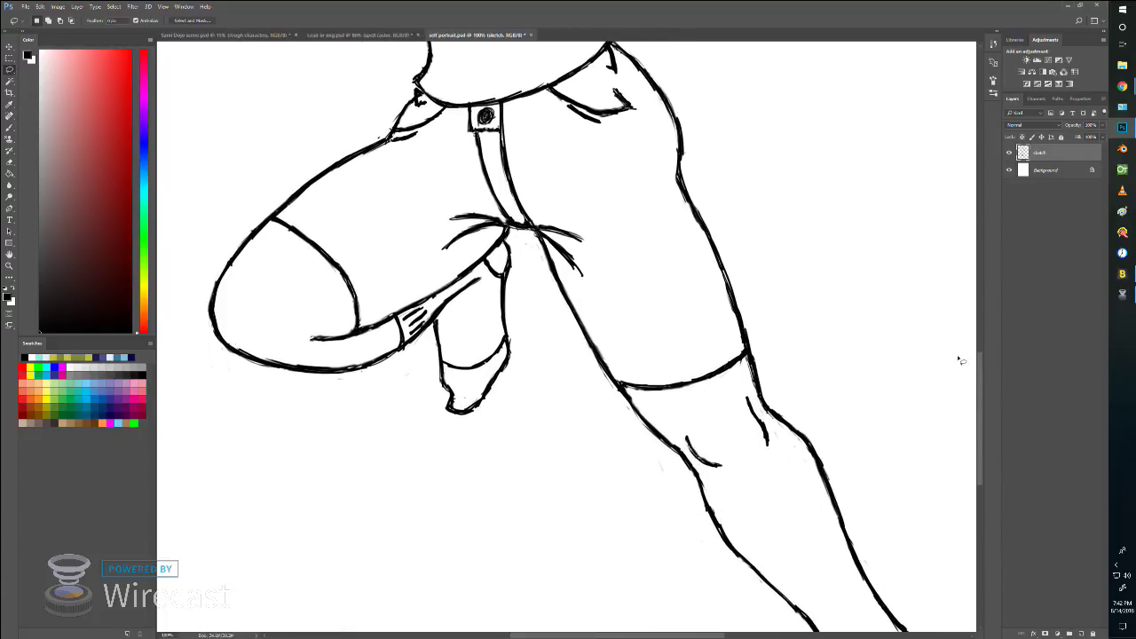
{"action": "mouse_move", "coordinate": [534, 284]}
{"action": "left_mouse_down"}
{"action": "mouse_move", "coordinate": [516, 240]}
{"action": "mouse_move", "coordinate": [535, 236]}
{"action": "mouse_move", "coordinate": [586, 358]}
{"action": "mouse_move", "coordinate": [665, 461]}
{"action": "mouse_move", "coordinate": [673, 507]}
{"action": "mouse_move", "coordinate": [600, 506]}
{"action": "mouse_move", "coordinate": [539, 365]}
{"action": "mouse_move", "coordinate": [537, 284]}
{"action": "left_mouse_up"}
{"action": "key", "text": "ctrl+d"}
{"action": "mouse_move", "coordinate": [506, 357]}
{"action": "left_mouse_down"}
{"action": "mouse_move", "coordinate": [450, 376]}
{"action": "mouse_move", "coordinate": [479, 406]}
{"action": "mouse_move", "coordinate": [508, 348]}
{"action": "left_mouse_up"}
{"action": "key", "text": "ctrl+d"}
Step: Remove the stray marks under the bent leg, around its knee and along the straight leg's knee with the Lasso tool
{"action": "mouse_move", "coordinate": [343, 377]}
{"action": "left_mouse_down"}
{"action": "mouse_move", "coordinate": [379, 418]}
{"action": "mouse_move", "coordinate": [412, 413]}
{"action": "mouse_move", "coordinate": [431, 389]}
{"action": "left_mouse_up"}
{"action": "left_click", "coordinate": [214, 302]}
{"action": "mouse_move", "coordinate": [271, 373]}
{"action": "left_mouse_down"}
{"action": "mouse_move", "coordinate": [198, 373]}
{"action": "mouse_move", "coordinate": [208, 280]}
{"action": "left_mouse_up"}
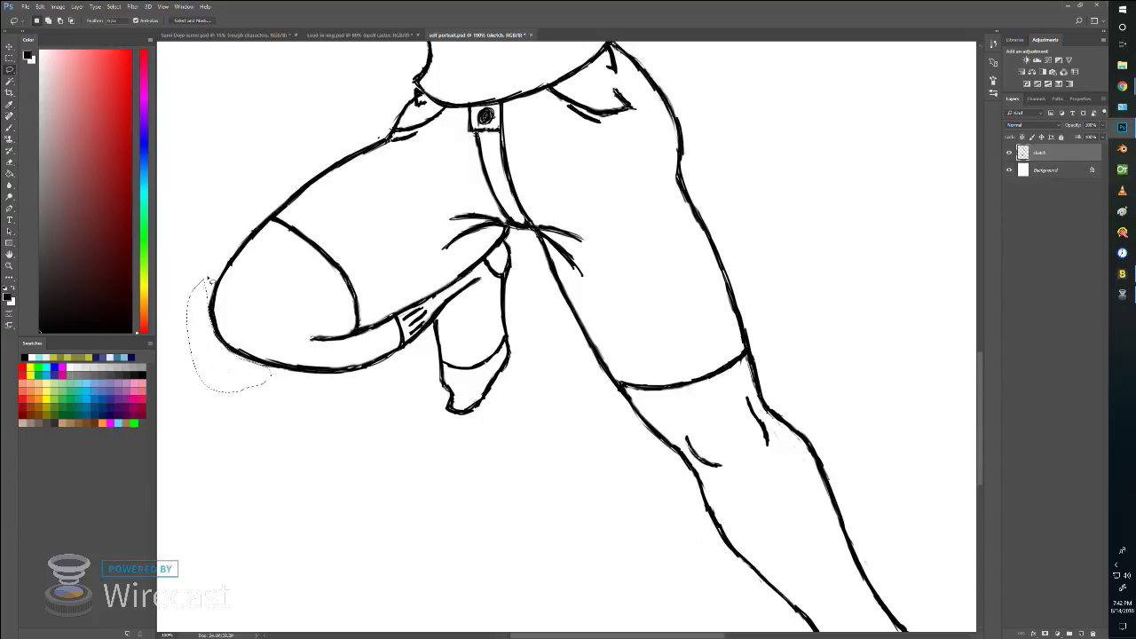
{"action": "left_click", "coordinate": [594, 574]}
{"action": "mouse_move", "coordinate": [646, 408]}
{"action": "left_mouse_down"}
{"action": "mouse_move", "coordinate": [723, 382]}
{"action": "mouse_move", "coordinate": [748, 359]}
{"action": "mouse_move", "coordinate": [753, 371]}
{"action": "left_mouse_up"}
{"action": "key", "text": "ctrl+d"}
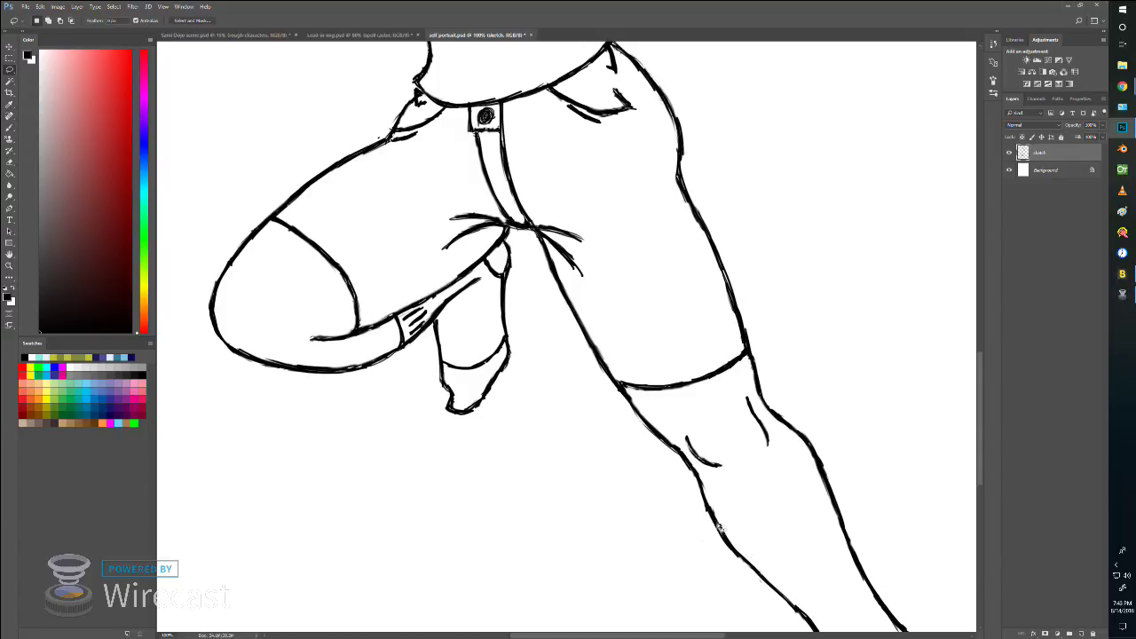
Step: Clean up the outlines of the tucked foot and the shorts pocket with the Brush tool, and save the document
{"action": "key", "text": "b"}
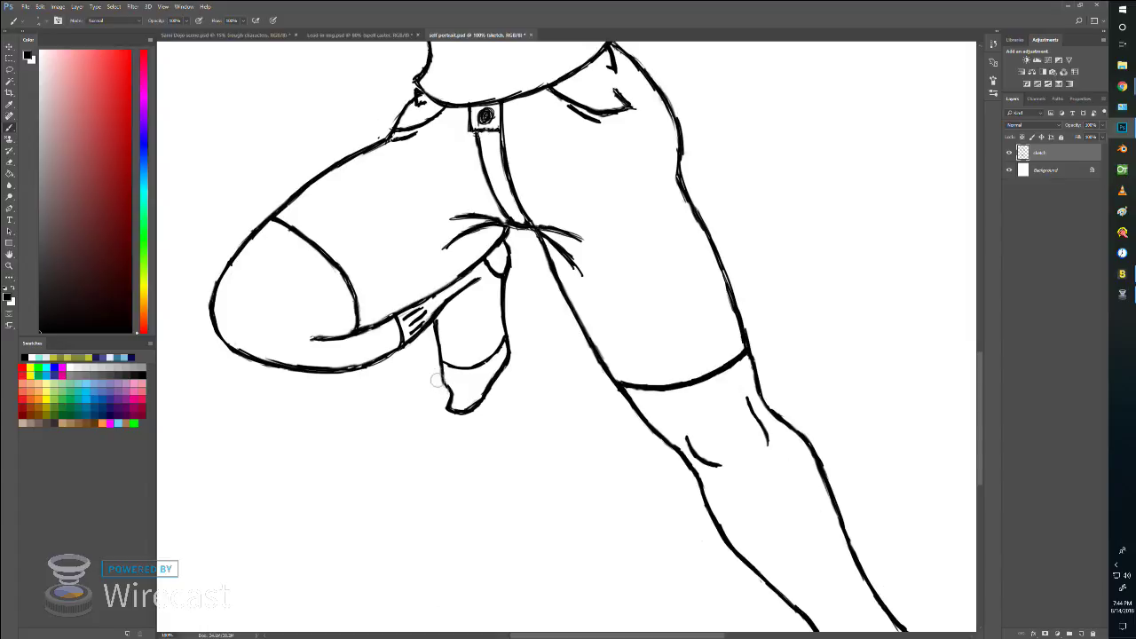
{"action": "left_click_drag", "start_coordinate": [444, 394], "coordinate": [448, 411]}
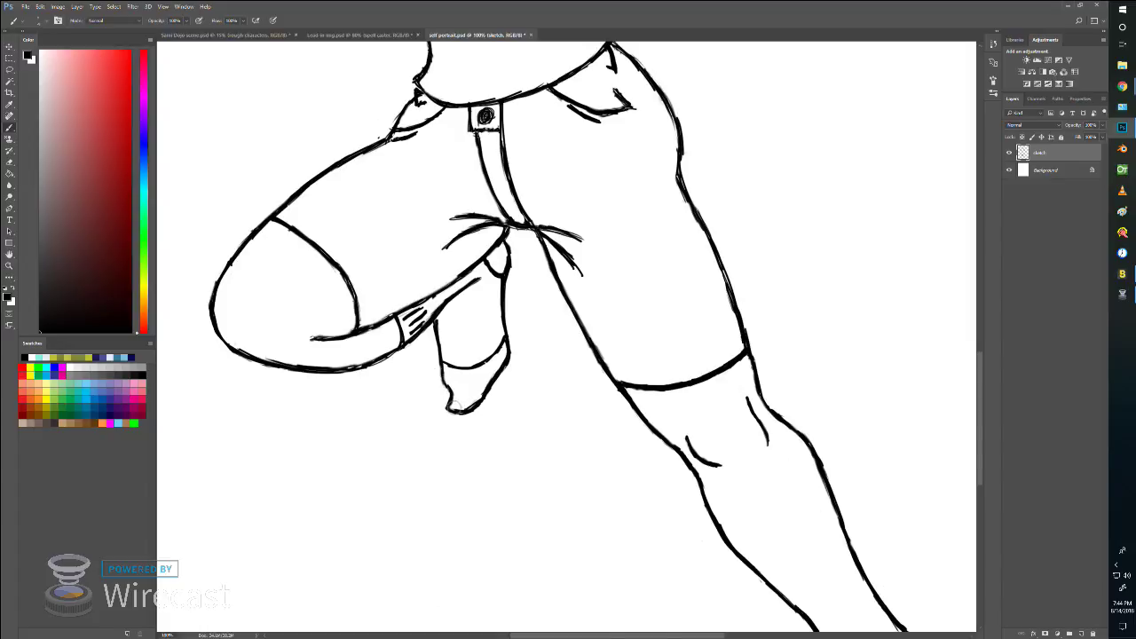
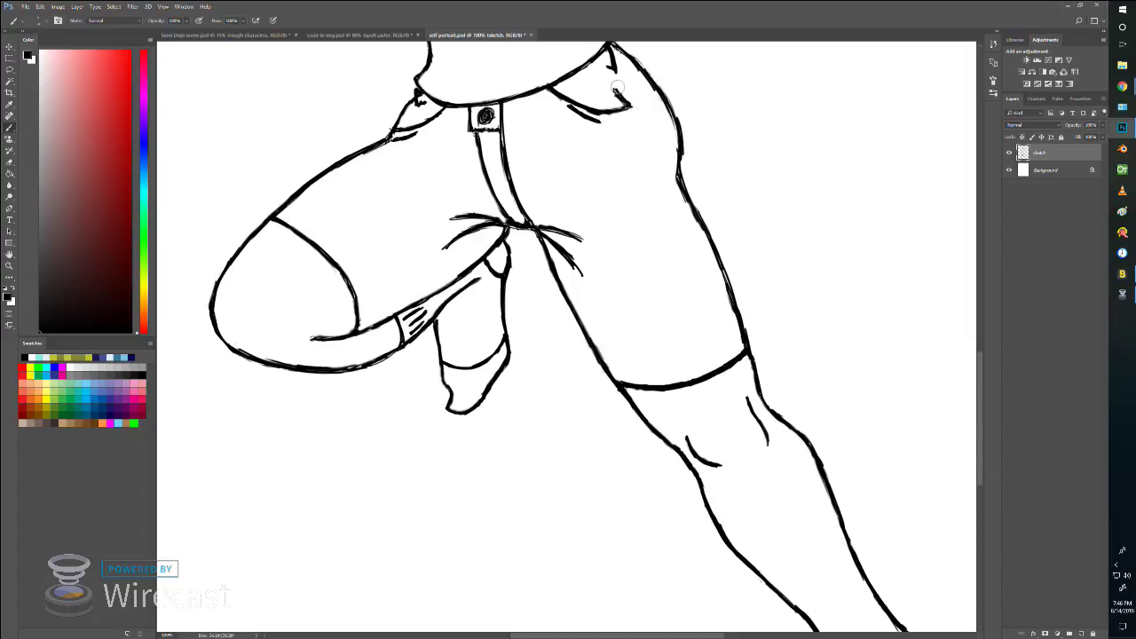
{"action": "left_click_drag", "start_coordinate": [612, 90], "coordinate": [621, 98]}
{"action": "key", "text": "ctrl+s"}
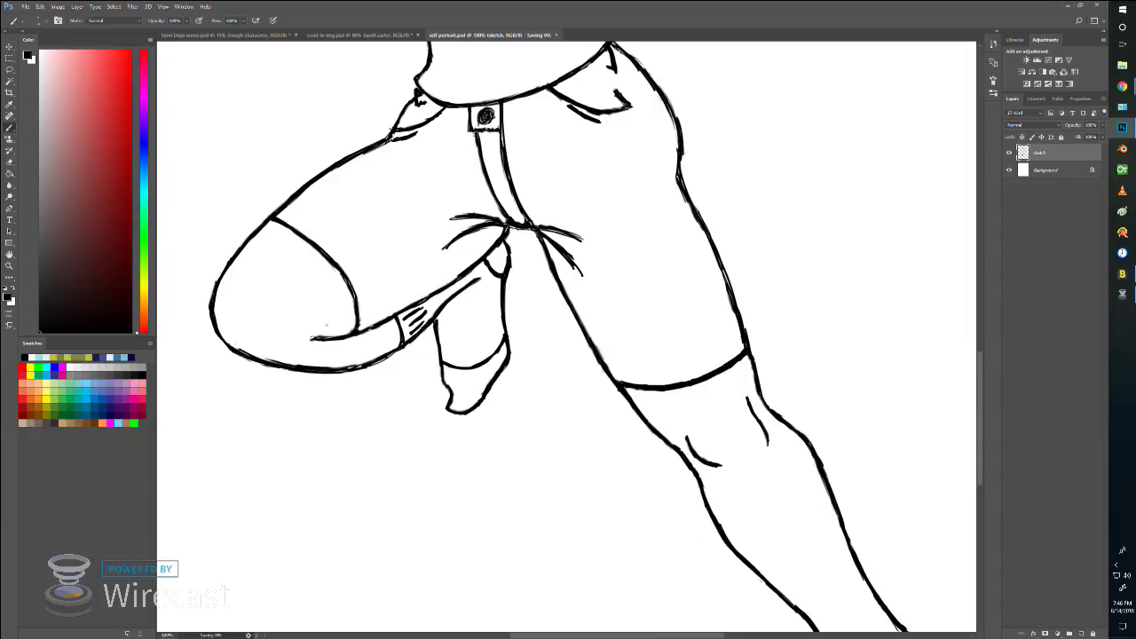
Step: Smooth the outer outline of the straight leg along the thigh and the shorts' lower edge, using a smaller brush
{"action": "mouse_move", "coordinate": [977, 380]}
{"action": "left_mouse_down"}
{"action": "mouse_move", "coordinate": [979, 345]}
{"action": "mouse_move", "coordinate": [982, 515]}
{"action": "mouse_move", "coordinate": [978, 381]}
{"action": "left_mouse_up"}
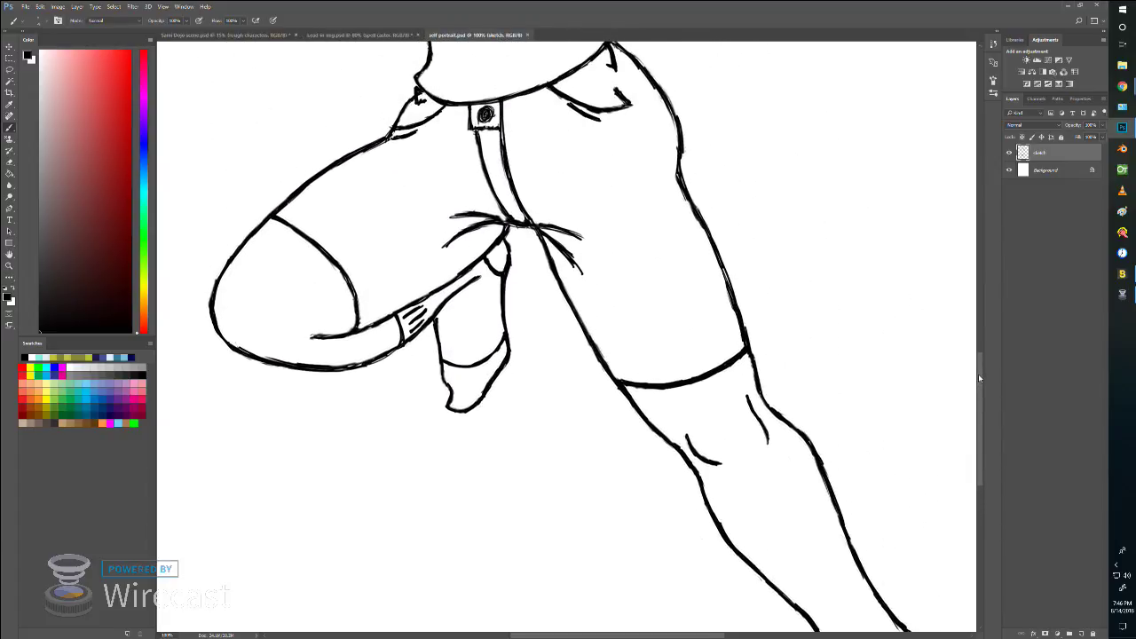
{"action": "mouse_move", "coordinate": [978, 378]}
{"action": "left_mouse_down"}
{"action": "mouse_move", "coordinate": [981, 466]}
{"action": "mouse_move", "coordinate": [980, 444]}
{"action": "left_mouse_up"}
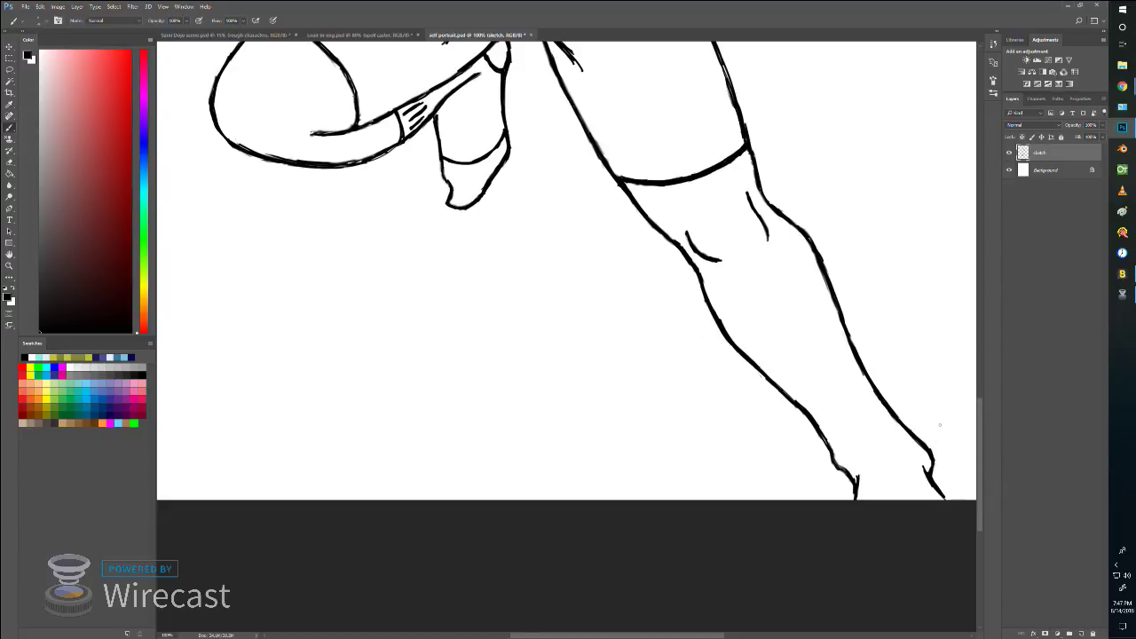
{"action": "left_click_drag", "start_coordinate": [978, 414], "coordinate": [982, 280]}
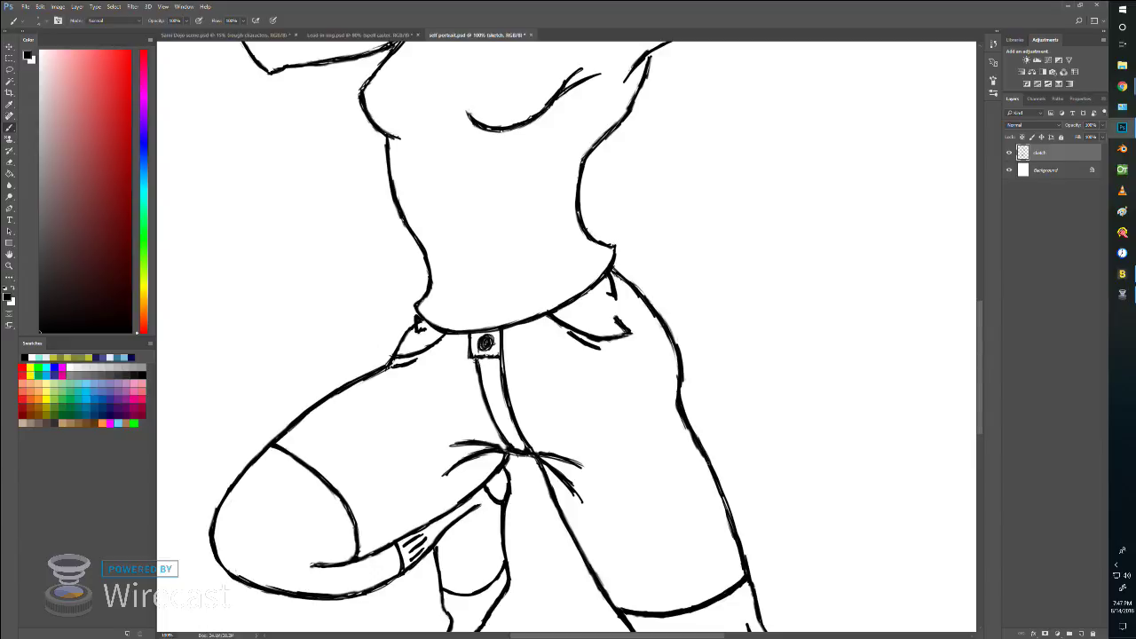
{"action": "left_click_drag", "start_coordinate": [717, 480], "coordinate": [726, 503]}
{"action": "key", "text": "bracketleft"}
{"action": "left_click_drag", "start_coordinate": [744, 550], "coordinate": [755, 590]}
Step: Refine the bust's side outline, the underside of the bent arm and the edge of its sleeve
{"action": "left_click_drag", "start_coordinate": [978, 422], "coordinate": [979, 302]}
{"action": "scroll", "coordinate": [506, 352], "scroll_direction": "up", "scroll_amount": 4}
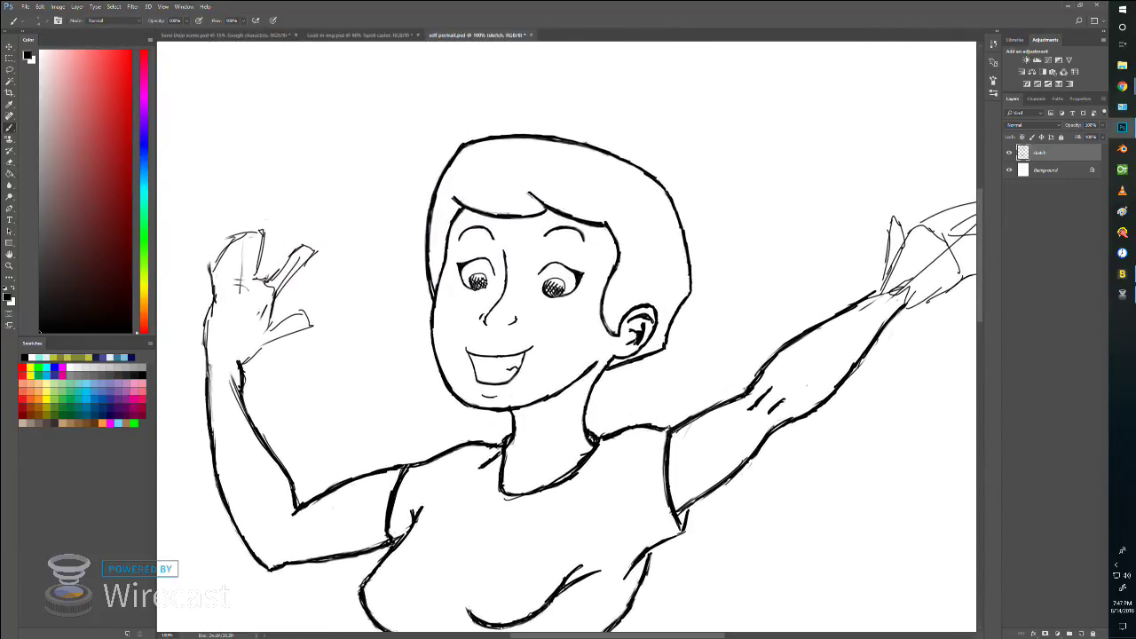
{"action": "scroll", "coordinate": [421, 460], "scroll_direction": "down", "scroll_amount": 6}
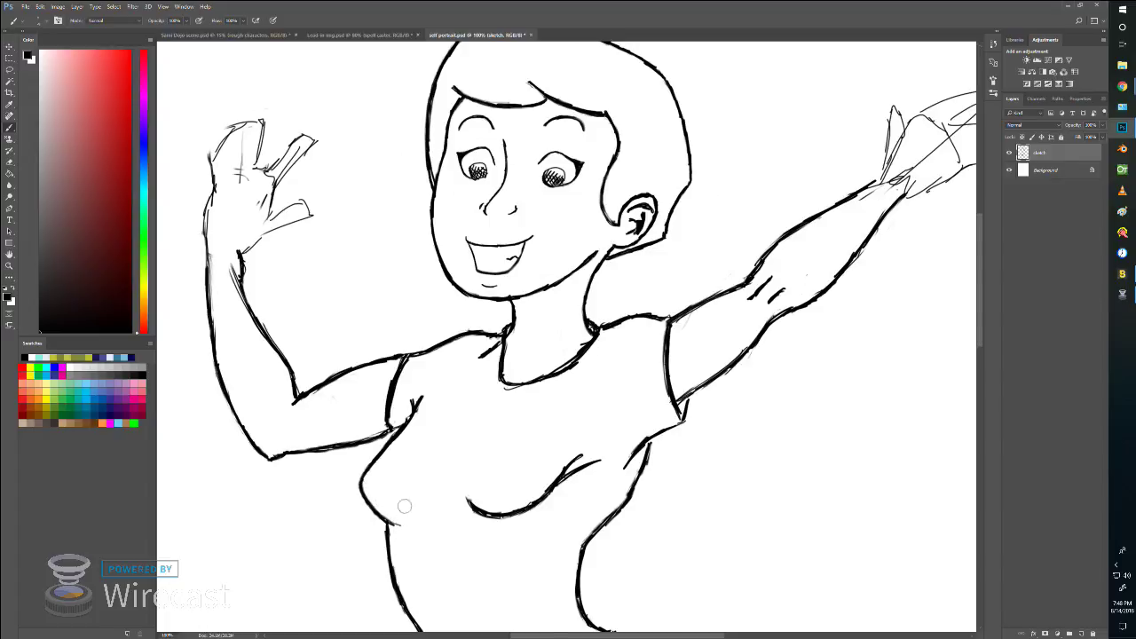
{"action": "left_click_drag", "start_coordinate": [401, 433], "coordinate": [360, 485]}
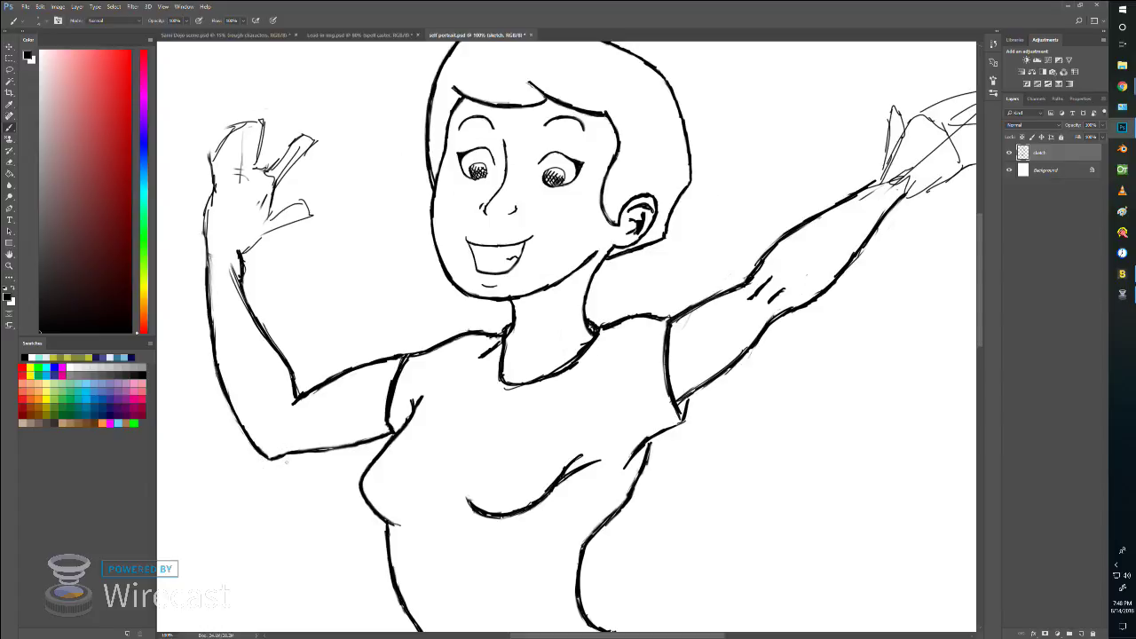
{"action": "left_click_drag", "start_coordinate": [275, 455], "coordinate": [364, 442]}
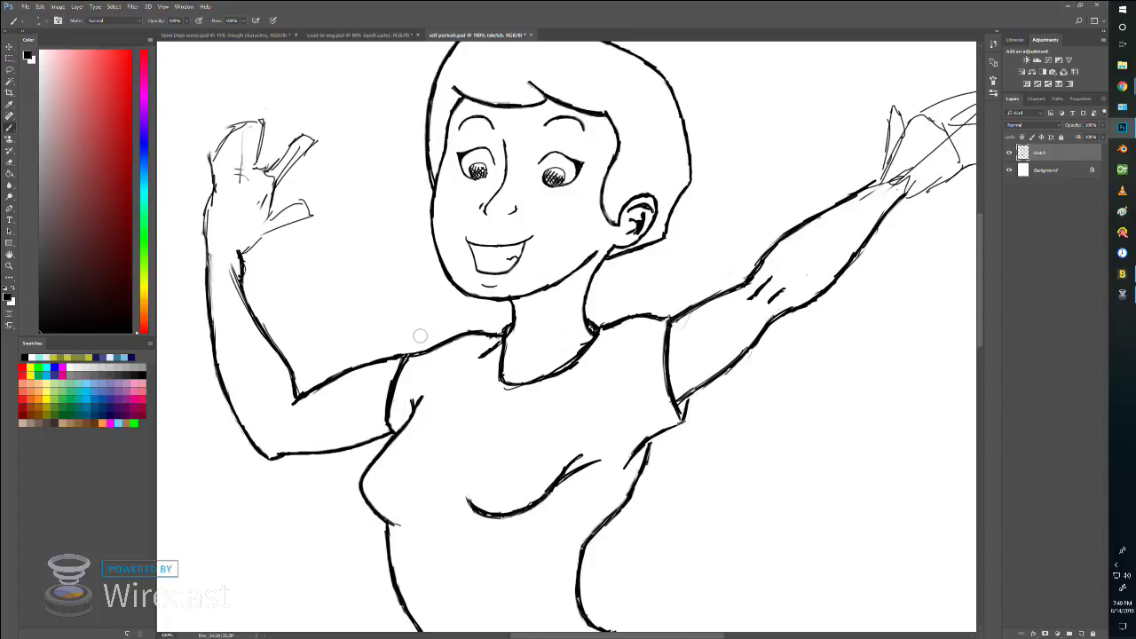
{"action": "left_click_drag", "start_coordinate": [391, 411], "coordinate": [389, 433]}
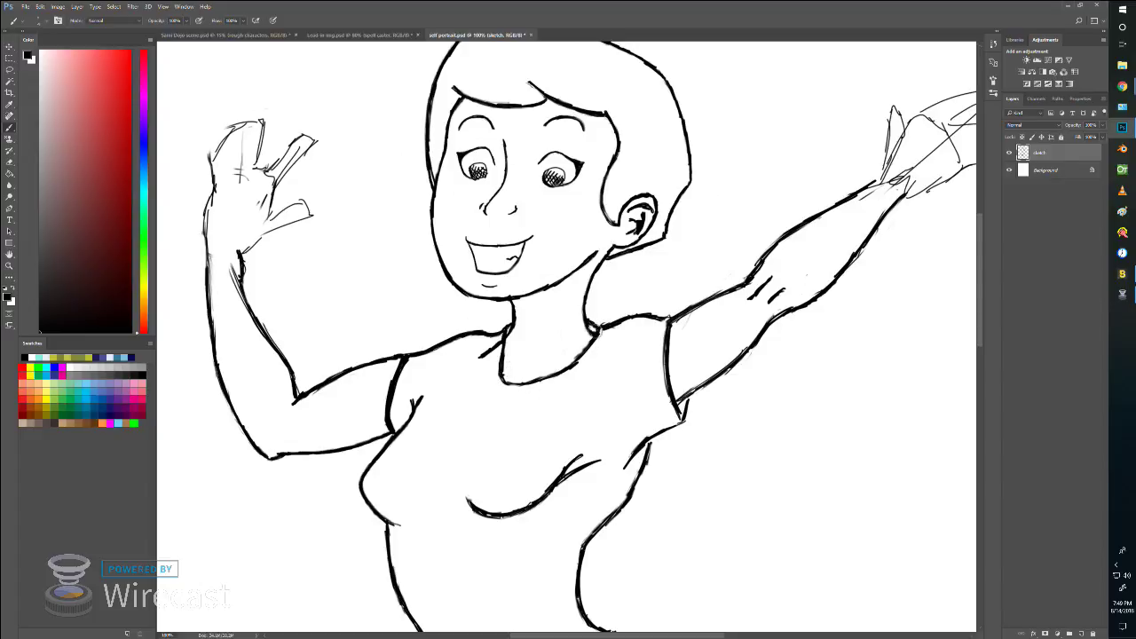
Step: Clean up the T-shirt neckline and the lower corner of the outstretched arm's sleeve
{"action": "left_click", "coordinate": [592, 327]}
{"action": "left_click", "coordinate": [592, 325]}
{"action": "left_click", "coordinate": [587, 346]}
{"action": "left_click", "coordinate": [571, 363]}
{"action": "left_click_drag", "start_coordinate": [509, 385], "coordinate": [533, 382]}
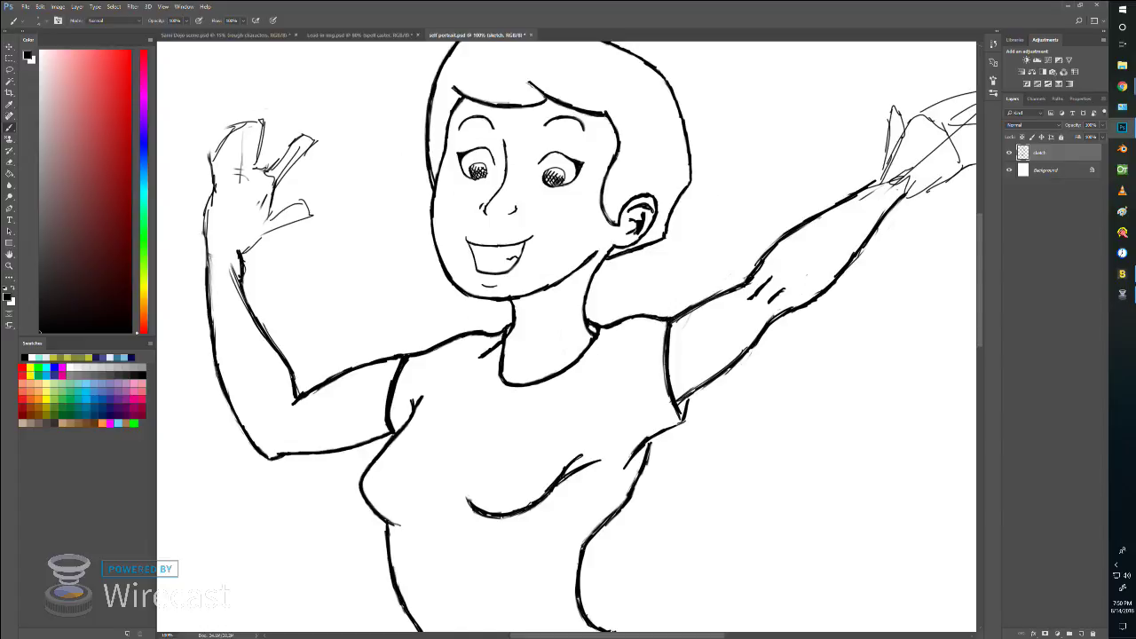
{"action": "left_click_drag", "start_coordinate": [682, 408], "coordinate": [674, 429]}
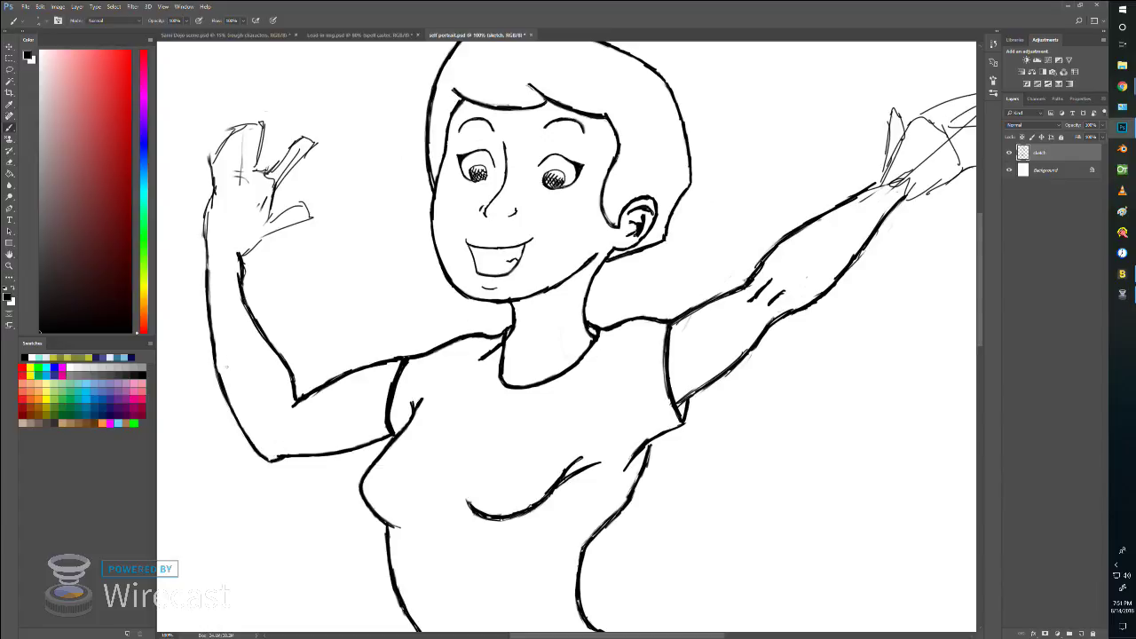
Step: Redraw the outer outline of the bent arm's forearm, from the wrist up to the hand
{"action": "left_click_drag", "start_coordinate": [208, 282], "coordinate": [204, 302]}
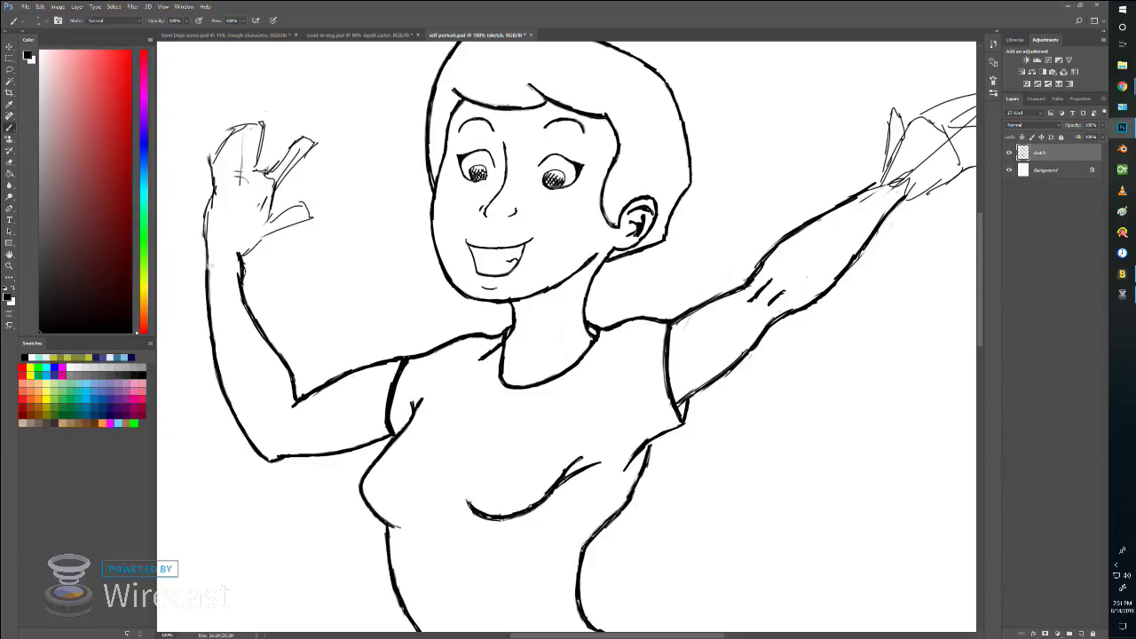
{"action": "mouse_move", "coordinate": [213, 192]}
{"action": "left_mouse_down"}
{"action": "mouse_move", "coordinate": [200, 241]}
{"action": "mouse_move", "coordinate": [209, 272]}
{"action": "left_mouse_up"}
{"action": "key", "text": "ctrl+z"}
{"action": "left_click_drag", "start_coordinate": [205, 254], "coordinate": [203, 272]}
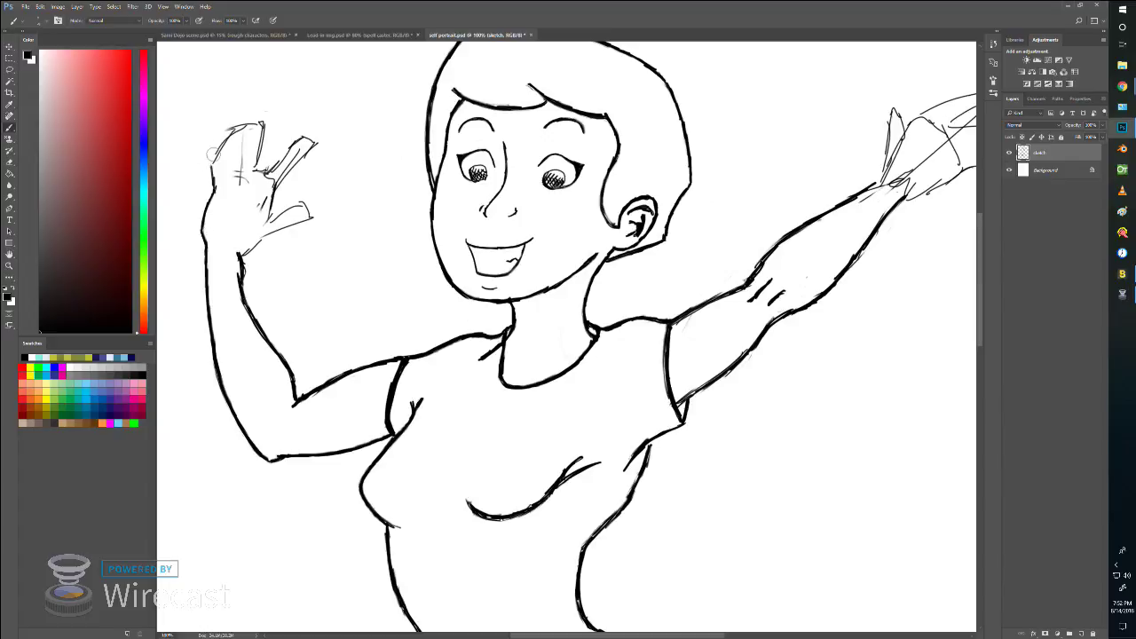
Step: Clear the rough palm marks on the bent arm's hand and ink its thumb and the web beside it
{"action": "mouse_move", "coordinate": [235, 186]}
{"action": "left_mouse_down"}
{"action": "mouse_move", "coordinate": [243, 149]}
{"action": "mouse_move", "coordinate": [243, 187]}
{"action": "left_mouse_up"}
{"action": "mouse_move", "coordinate": [265, 236]}
{"action": "left_mouse_down"}
{"action": "mouse_move", "coordinate": [301, 235]}
{"action": "mouse_move", "coordinate": [241, 216]}
{"action": "mouse_move", "coordinate": [295, 229]}
{"action": "mouse_move", "coordinate": [277, 232]}
{"action": "left_mouse_up"}
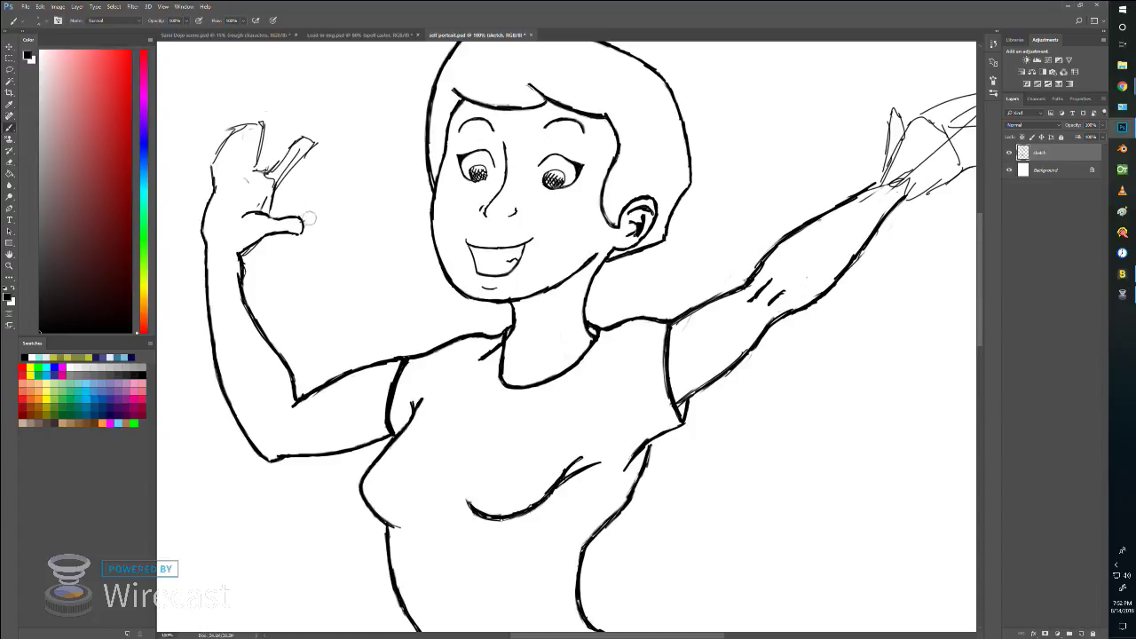
{"action": "left_click_drag", "start_coordinate": [298, 226], "coordinate": [302, 218]}
{"action": "left_click_drag", "start_coordinate": [276, 193], "coordinate": [271, 207]}
Step: Erase the rough index finger on the bent arm's hand and ink a clean one
{"action": "mouse_move", "coordinate": [283, 160]}
{"action": "left_mouse_down"}
{"action": "mouse_move", "coordinate": [270, 173]}
{"action": "mouse_move", "coordinate": [302, 142]}
{"action": "mouse_move", "coordinate": [271, 169]}
{"action": "mouse_move", "coordinate": [302, 157]}
{"action": "mouse_move", "coordinate": [277, 182]}
{"action": "mouse_move", "coordinate": [304, 149]}
{"action": "mouse_move", "coordinate": [293, 166]}
{"action": "left_mouse_up"}
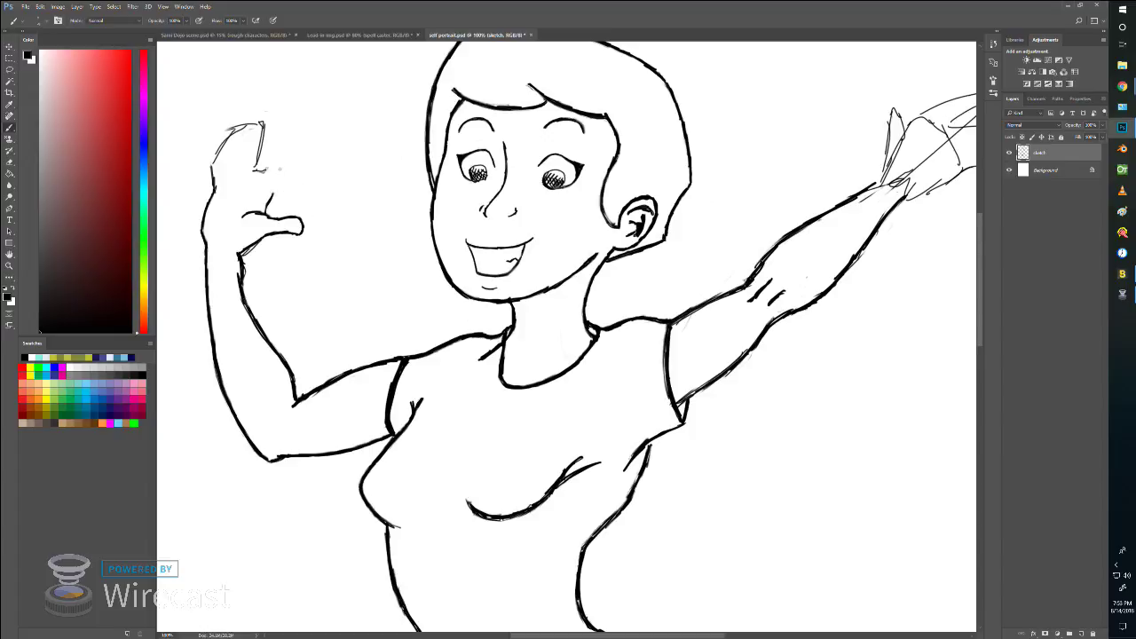
{"action": "left_click_drag", "start_coordinate": [300, 152], "coordinate": [271, 195]}
{"action": "mouse_move", "coordinate": [287, 147]}
{"action": "left_mouse_down"}
{"action": "mouse_move", "coordinate": [300, 143]}
{"action": "mouse_move", "coordinate": [264, 177]}
{"action": "left_mouse_up"}
Step: Adjust the brush size and erase the remaining rough finger lines at the top of the bent arm's hand
{"action": "key", "text": "bracketleft"}
{"action": "key", "text": "bracketleft"}
{"action": "key", "text": "bracketleft"}
{"action": "key", "text": "bracketright"}
{"action": "key", "text": "bracketright"}
{"action": "key", "text": "bracketright"}
{"action": "mouse_move", "coordinate": [270, 143]}
{"action": "left_mouse_down"}
{"action": "mouse_move", "coordinate": [255, 153]}
{"action": "mouse_move", "coordinate": [252, 116]}
{"action": "mouse_move", "coordinate": [232, 125]}
{"action": "left_mouse_up"}
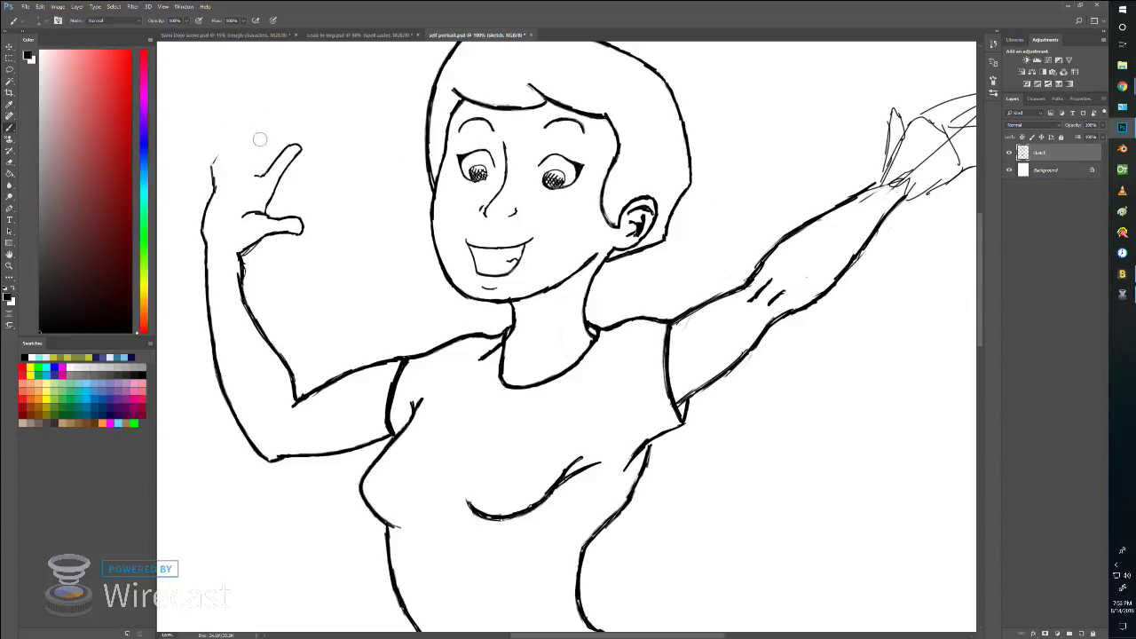
{"action": "left_click_drag", "start_coordinate": [263, 132], "coordinate": [269, 109]}
{"action": "left_click_drag", "start_coordinate": [228, 142], "coordinate": [223, 147]}
Step: Ink the middle, ring and little fingers and the outer edge of the bent arm's hand
{"action": "left_click_drag", "start_coordinate": [255, 140], "coordinate": [255, 173]}
{"action": "mouse_move", "coordinate": [263, 125]}
{"action": "left_mouse_down"}
{"action": "mouse_move", "coordinate": [259, 149]}
{"action": "mouse_move", "coordinate": [248, 129]}
{"action": "mouse_move", "coordinate": [239, 174]}
{"action": "left_mouse_up"}
{"action": "mouse_move", "coordinate": [244, 130]}
{"action": "left_mouse_down"}
{"action": "mouse_move", "coordinate": [226, 177]}
{"action": "mouse_move", "coordinate": [206, 152]}
{"action": "mouse_move", "coordinate": [214, 178]}
{"action": "left_mouse_up"}
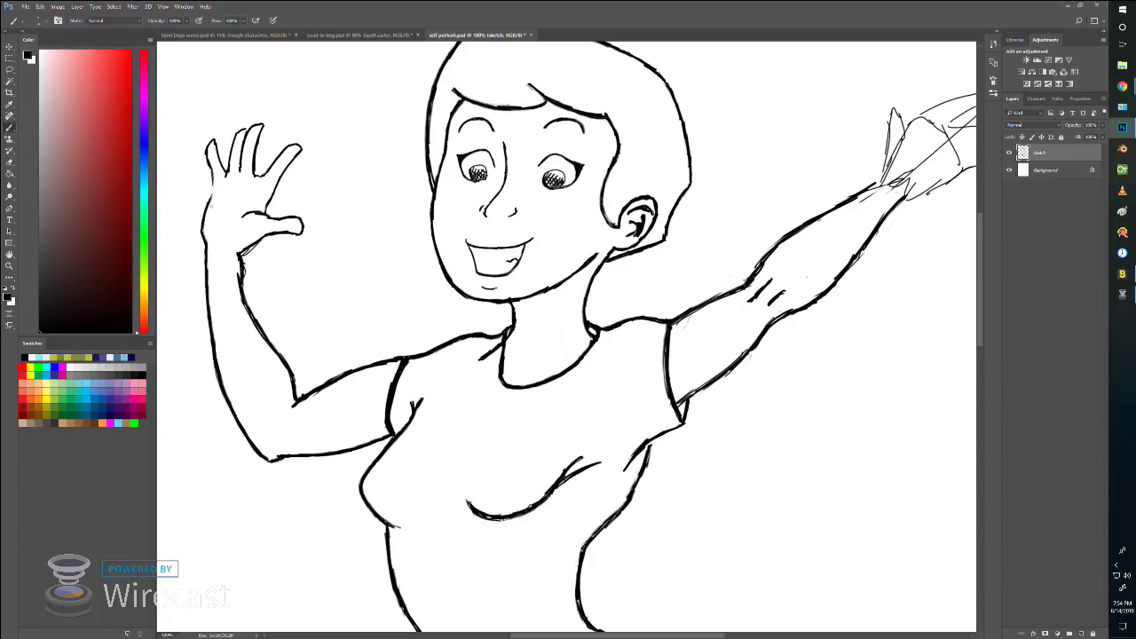
{"action": "left_click_drag", "start_coordinate": [206, 155], "coordinate": [206, 232]}
{"action": "left_click_drag", "start_coordinate": [208, 213], "coordinate": [205, 234]}
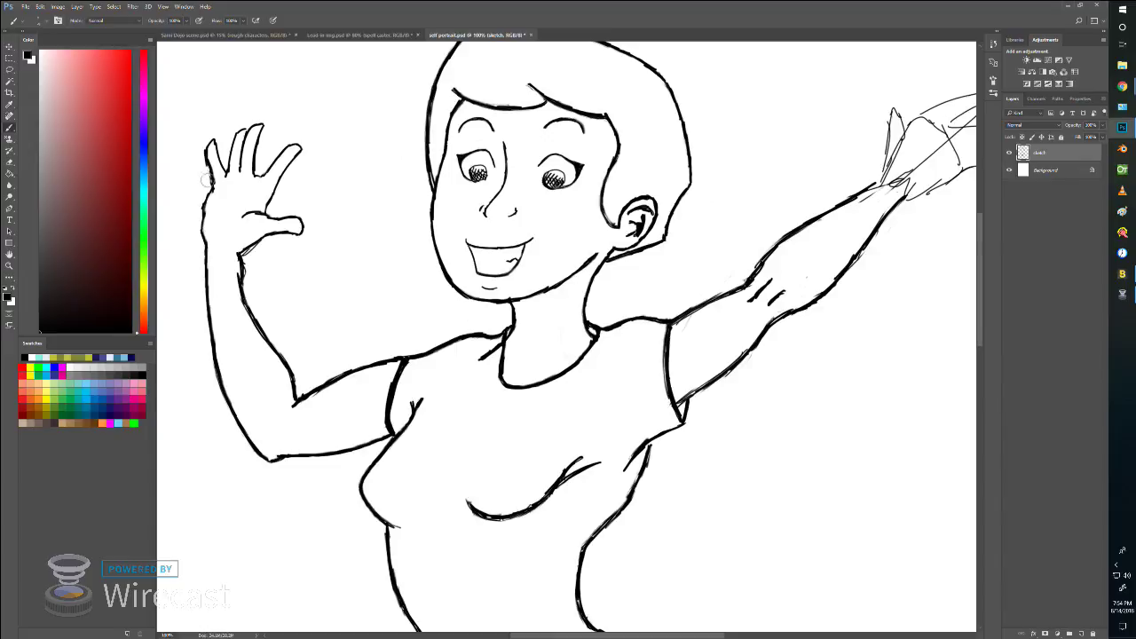
Step: Try redrawing the little finger and the outer palm edge of the bent arm's hand, and undo the strokes
{"action": "left_click_drag", "start_coordinate": [204, 151], "coordinate": [208, 174]}
{"action": "key", "text": "ctrl+z"}
{"action": "mouse_move", "coordinate": [210, 172]}
{"action": "left_mouse_down"}
{"action": "mouse_move", "coordinate": [213, 143]}
{"action": "mouse_move", "coordinate": [218, 167]}
{"action": "left_mouse_up"}
{"action": "mouse_move", "coordinate": [205, 149]}
{"action": "left_mouse_down"}
{"action": "mouse_move", "coordinate": [214, 174]}
{"action": "mouse_move", "coordinate": [204, 173]}
{"action": "left_mouse_up"}
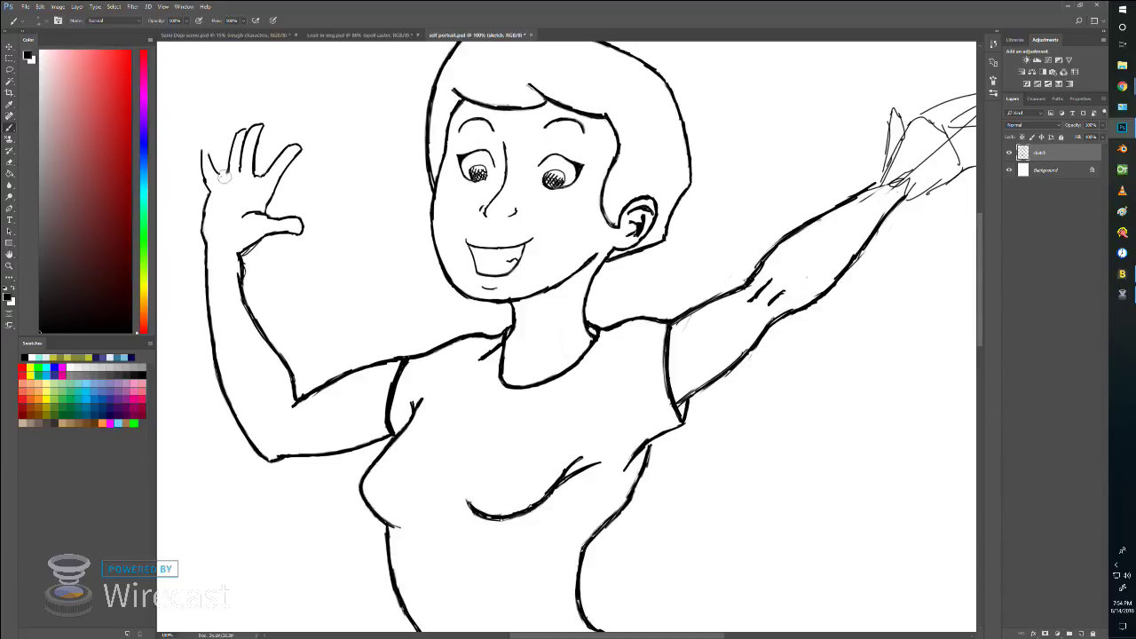
{"action": "mouse_move", "coordinate": [223, 176]}
{"action": "left_mouse_down"}
{"action": "mouse_move", "coordinate": [211, 160]}
{"action": "mouse_move", "coordinate": [220, 180]}
{"action": "mouse_move", "coordinate": [216, 170]}
{"action": "left_mouse_up"}
{"action": "left_click_drag", "start_coordinate": [206, 146], "coordinate": [204, 213]}
{"action": "left_click_drag", "start_coordinate": [208, 159], "coordinate": [206, 210]}
{"action": "left_click_drag", "start_coordinate": [211, 188], "coordinate": [205, 243]}
{"action": "key", "text": "ctrl+alt+z"}
{"action": "key", "text": "ctrl+alt+z"}
{"action": "key", "text": "ctrl+alt+z"}
{"action": "key", "text": "ctrl+alt+z"}
{"action": "key", "text": "ctrl+alt+z"}
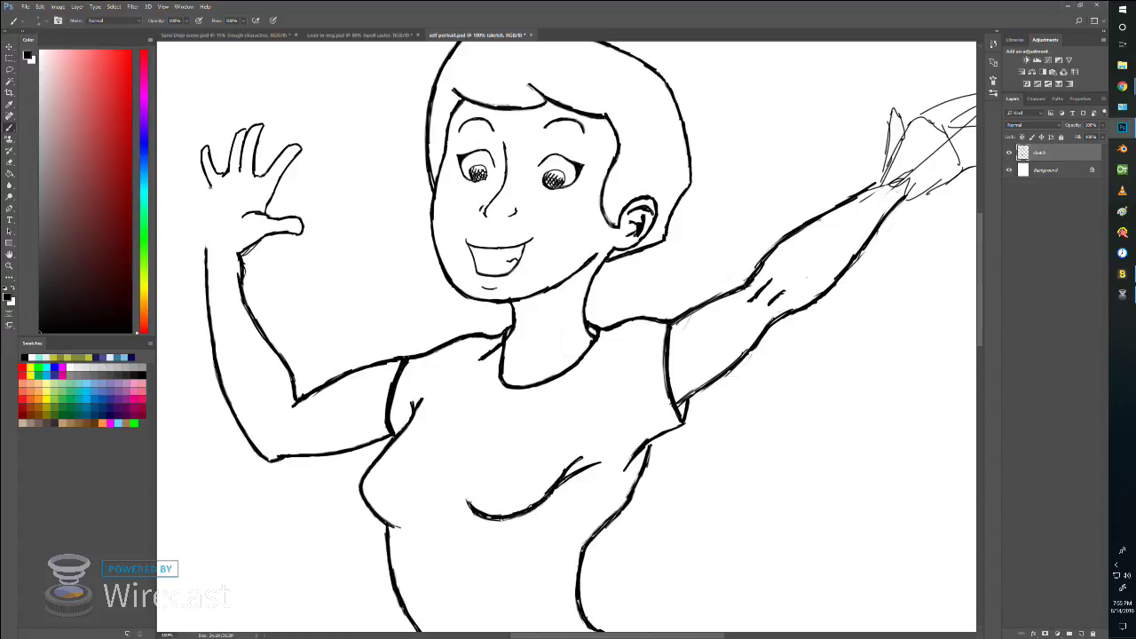
Step: Ink the outer palm edge from the little finger's base to the wrist, undoing and repeating the stroke
{"action": "left_click_drag", "start_coordinate": [210, 188], "coordinate": [204, 251]}
{"action": "key", "text": "ctrl+z"}
{"action": "key", "text": "ctrl+alt+z"}
{"action": "left_click_drag", "start_coordinate": [210, 187], "coordinate": [202, 241]}
{"action": "left_click_drag", "start_coordinate": [210, 189], "coordinate": [203, 205]}
{"action": "left_click_drag", "start_coordinate": [204, 252], "coordinate": [195, 231]}
{"action": "key", "text": "ctrl+alt+z"}
{"action": "key", "text": "ctrl+alt+z"}
{"action": "key", "text": "ctrl+alt+z"}
{"action": "key", "text": "ctrl+alt+z"}
{"action": "key", "text": "ctrl+alt+z"}
{"action": "mouse_move", "coordinate": [210, 188]}
{"action": "left_mouse_down"}
{"action": "mouse_move", "coordinate": [195, 236]}
{"action": "mouse_move", "coordinate": [204, 281]}
{"action": "left_mouse_up"}
Step: Erase all the fingers, the thumb and the palm of the bent arm's hand down to the wrist
{"action": "mouse_move", "coordinate": [208, 151]}
{"action": "left_mouse_down"}
{"action": "mouse_move", "coordinate": [218, 126]}
{"action": "mouse_move", "coordinate": [200, 189]}
{"action": "mouse_move", "coordinate": [221, 178]}
{"action": "mouse_move", "coordinate": [246, 121]}
{"action": "mouse_move", "coordinate": [232, 166]}
{"action": "mouse_move", "coordinate": [267, 117]}
{"action": "mouse_move", "coordinate": [247, 173]}
{"action": "mouse_move", "coordinate": [259, 142]}
{"action": "mouse_move", "coordinate": [233, 165]}
{"action": "mouse_move", "coordinate": [240, 121]}
{"action": "mouse_move", "coordinate": [225, 180]}
{"action": "mouse_move", "coordinate": [254, 139]}
{"action": "mouse_move", "coordinate": [251, 167]}
{"action": "left_mouse_up"}
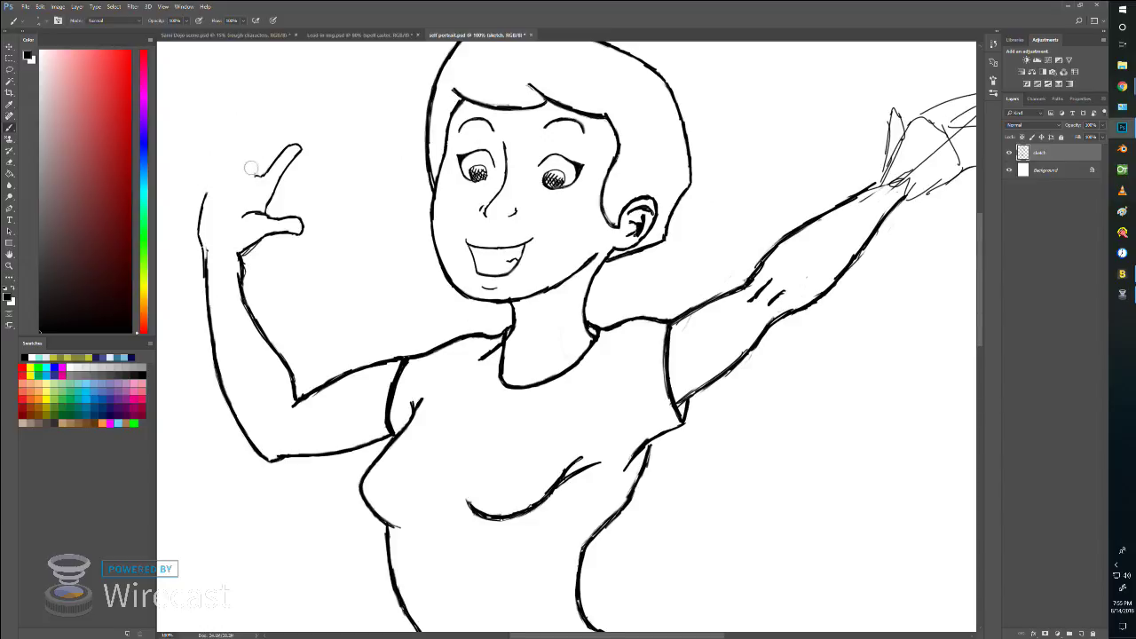
{"action": "key", "text": "bracketleft"}
{"action": "key", "text": "bracketleft"}
{"action": "key", "text": "bracketleft"}
{"action": "left_click_drag", "start_coordinate": [276, 159], "coordinate": [258, 188]}
{"action": "key", "text": "ctrl+z"}
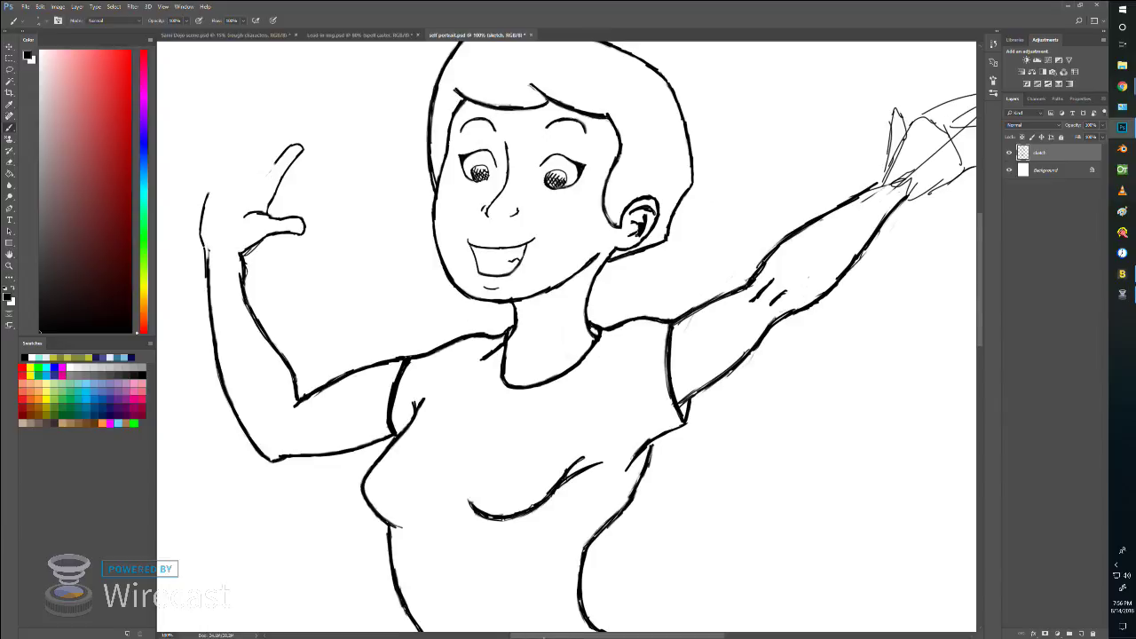
{"action": "left_click_drag", "start_coordinate": [539, 618], "coordinate": [798, 618]}
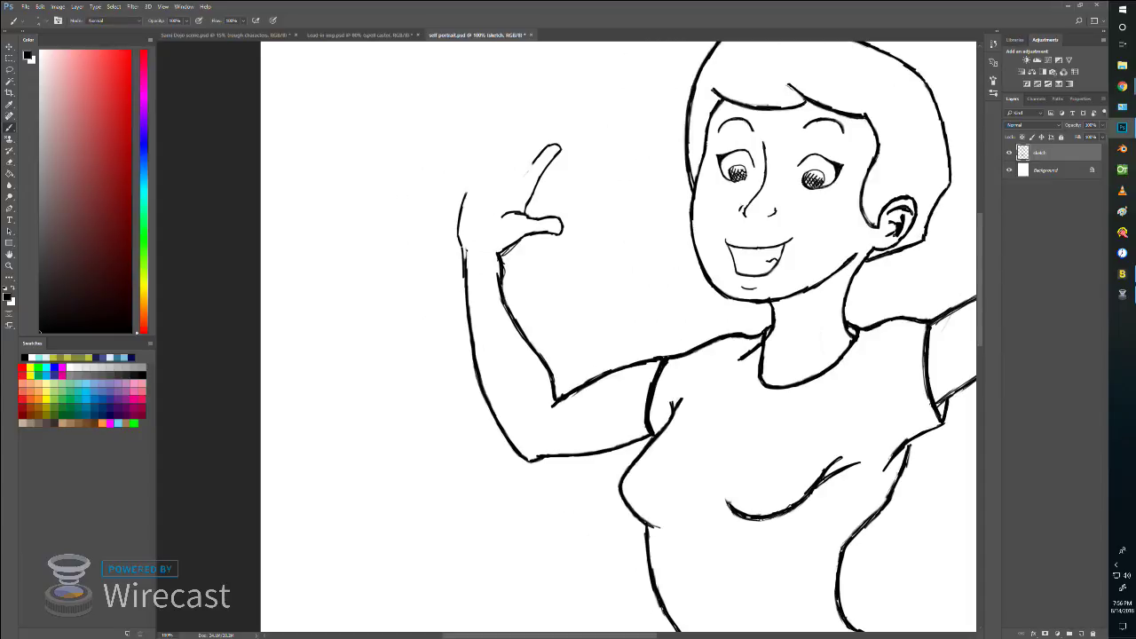
{"action": "mouse_move", "coordinate": [537, 165]}
{"action": "left_mouse_down"}
{"action": "mouse_move", "coordinate": [557, 140]}
{"action": "mouse_move", "coordinate": [544, 144]}
{"action": "mouse_move", "coordinate": [573, 142]}
{"action": "mouse_move", "coordinate": [509, 219]}
{"action": "mouse_move", "coordinate": [503, 212]}
{"action": "mouse_move", "coordinate": [508, 232]}
{"action": "mouse_move", "coordinate": [547, 210]}
{"action": "mouse_move", "coordinate": [530, 229]}
{"action": "mouse_move", "coordinate": [578, 210]}
{"action": "mouse_move", "coordinate": [568, 230]}
{"action": "mouse_move", "coordinate": [560, 210]}
{"action": "mouse_move", "coordinate": [506, 234]}
{"action": "mouse_move", "coordinate": [536, 228]}
{"action": "mouse_move", "coordinate": [516, 239]}
{"action": "mouse_move", "coordinate": [511, 270]}
{"action": "mouse_move", "coordinate": [470, 180]}
{"action": "mouse_move", "coordinate": [459, 266]}
{"action": "left_mouse_up"}
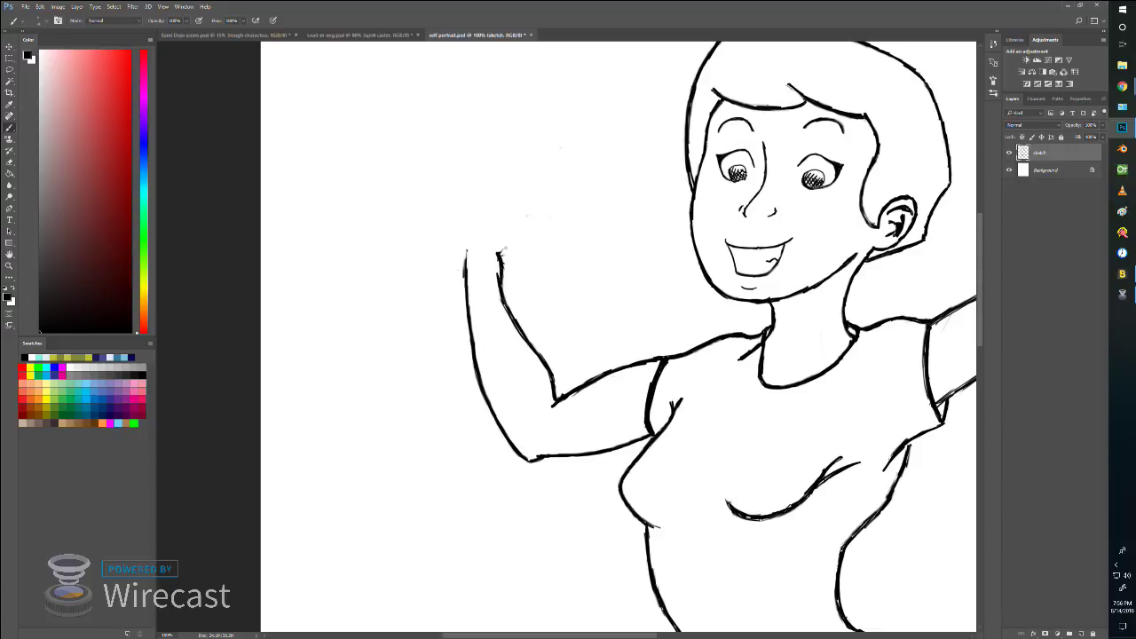
Step: Sketch a blocky four-sided palm above the bent arm's wrist as the base for a new hand
{"action": "left_click_drag", "start_coordinate": [501, 257], "coordinate": [516, 222]}
{"action": "left_click_drag", "start_coordinate": [538, 231], "coordinate": [503, 251]}
{"action": "left_click_drag", "start_coordinate": [458, 186], "coordinate": [465, 249]}
{"action": "mouse_move", "coordinate": [458, 183]}
{"action": "left_mouse_down"}
{"action": "mouse_move", "coordinate": [524, 170]}
{"action": "mouse_move", "coordinate": [543, 228]}
{"action": "left_mouse_up"}
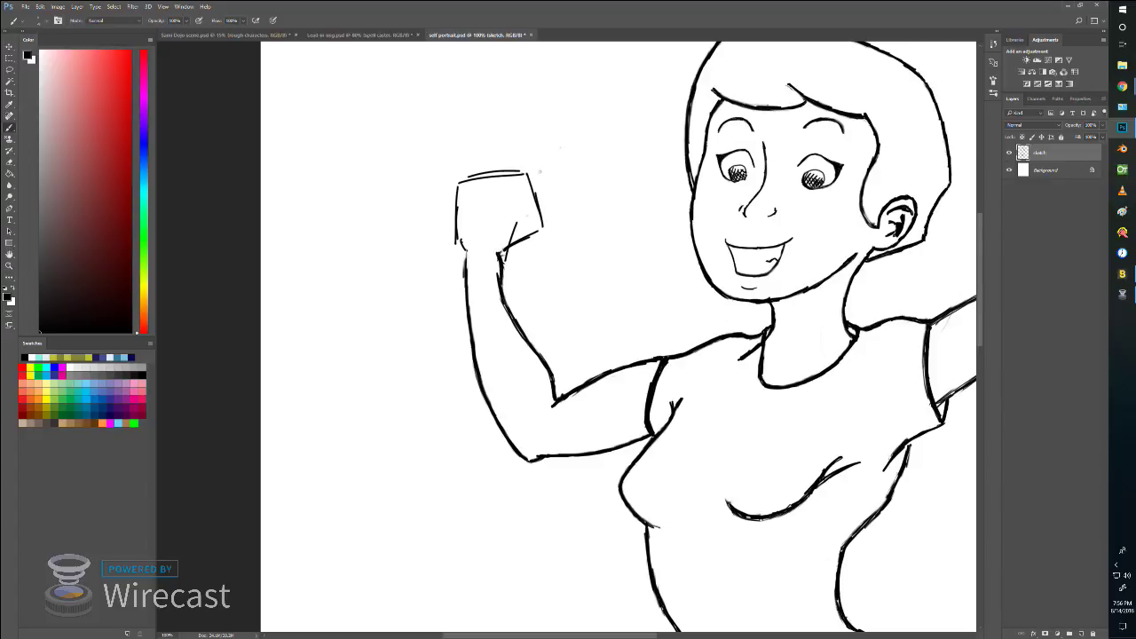
Step: Sketch a curved thumb on the inner side of the blocky palm and rework its base and tip
{"action": "mouse_move", "coordinate": [525, 236]}
{"action": "left_mouse_down"}
{"action": "mouse_move", "coordinate": [594, 219]}
{"action": "mouse_move", "coordinate": [603, 236]}
{"action": "mouse_move", "coordinate": [581, 197]}
{"action": "mouse_move", "coordinate": [544, 199]}
{"action": "left_mouse_up"}
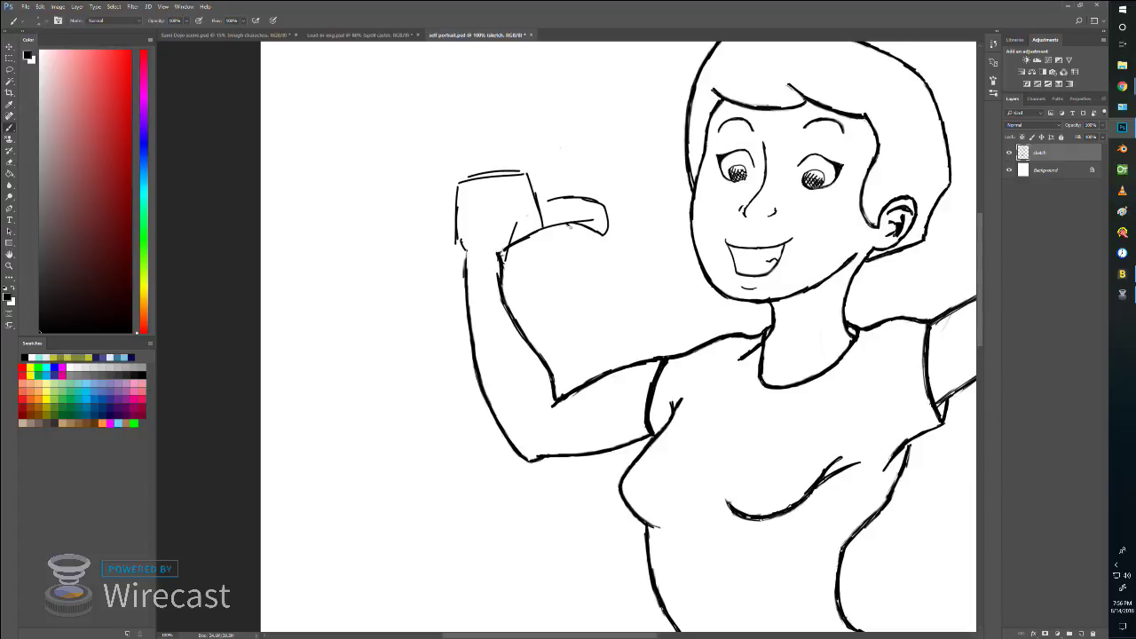
{"action": "mouse_move", "coordinate": [561, 226]}
{"action": "left_mouse_down"}
{"action": "mouse_move", "coordinate": [589, 232]}
{"action": "mouse_move", "coordinate": [589, 216]}
{"action": "mouse_move", "coordinate": [533, 206]}
{"action": "mouse_move", "coordinate": [516, 216]}
{"action": "left_mouse_up"}
{"action": "mouse_move", "coordinate": [596, 235]}
{"action": "left_mouse_down"}
{"action": "mouse_move", "coordinate": [603, 221]}
{"action": "mouse_move", "coordinate": [572, 195]}
{"action": "left_mouse_up"}
{"action": "key", "text": "ctrl+z"}
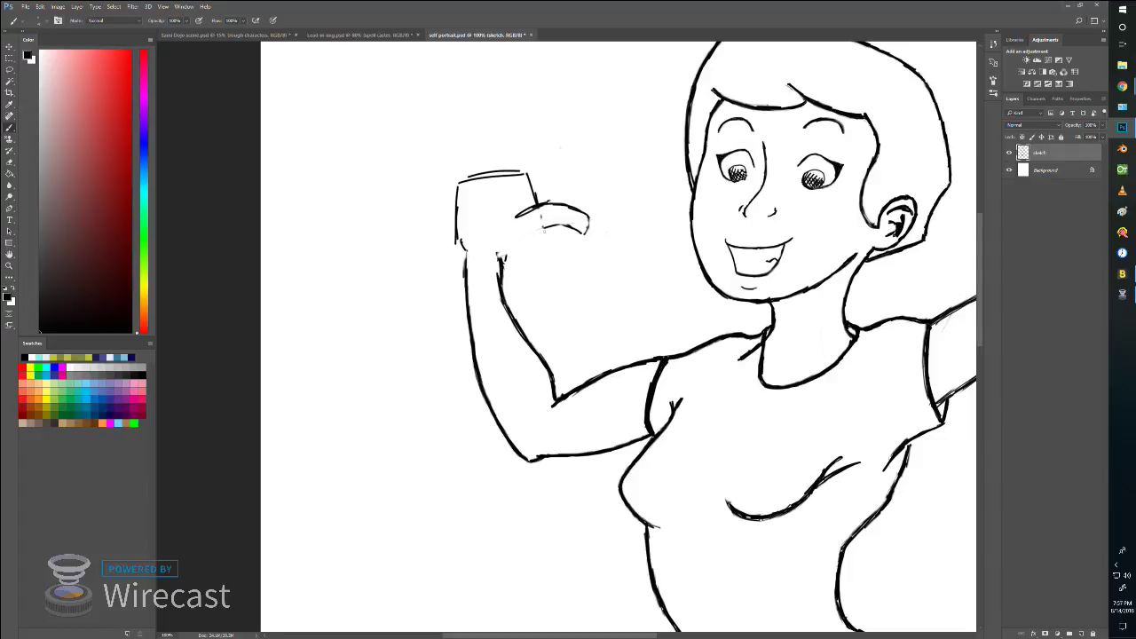
Step: Erase the rough inner forearm line of the bent arm and ink a clean curve from the thumb base toward the elbow
{"action": "mouse_move", "coordinate": [547, 222]}
{"action": "left_mouse_down"}
{"action": "mouse_move", "coordinate": [502, 256]}
{"action": "mouse_move", "coordinate": [509, 301]}
{"action": "left_mouse_up"}
{"action": "mouse_move", "coordinate": [504, 262]}
{"action": "left_mouse_down"}
{"action": "mouse_move", "coordinate": [513, 312]}
{"action": "mouse_move", "coordinate": [503, 241]}
{"action": "mouse_move", "coordinate": [510, 344]}
{"action": "mouse_move", "coordinate": [504, 306]}
{"action": "mouse_move", "coordinate": [520, 345]}
{"action": "left_mouse_up"}
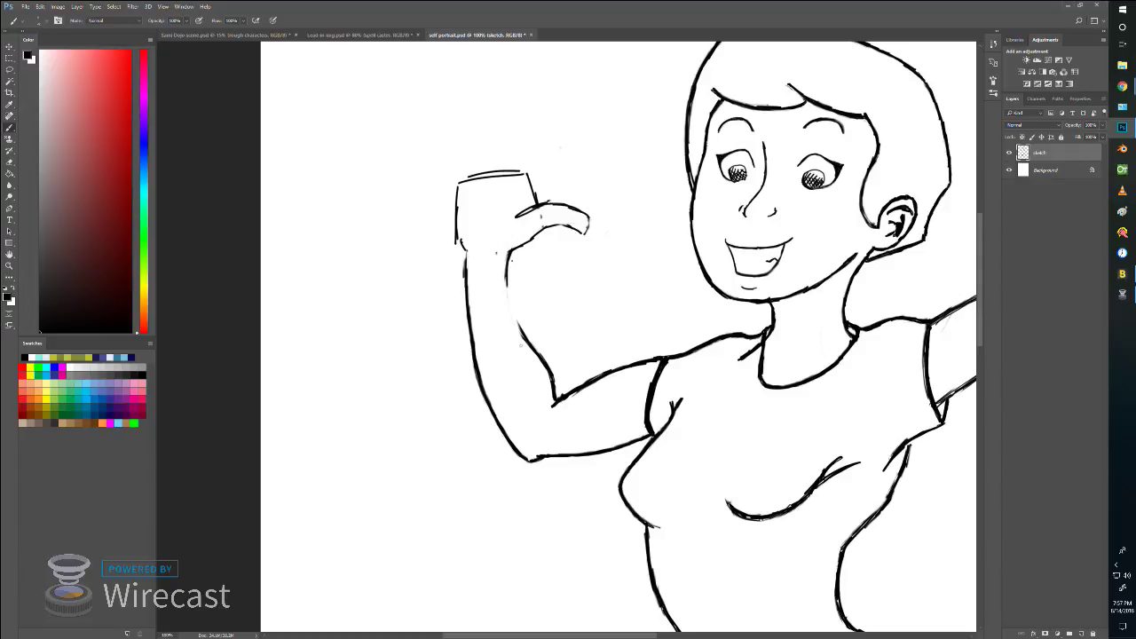
{"action": "mouse_move", "coordinate": [508, 266]}
{"action": "left_mouse_down"}
{"action": "mouse_move", "coordinate": [508, 295]}
{"action": "mouse_move", "coordinate": [543, 360]}
{"action": "left_mouse_up"}
{"action": "mouse_move", "coordinate": [510, 250]}
{"action": "left_mouse_down"}
{"action": "mouse_move", "coordinate": [513, 314]}
{"action": "mouse_move", "coordinate": [544, 371]}
{"action": "left_mouse_up"}
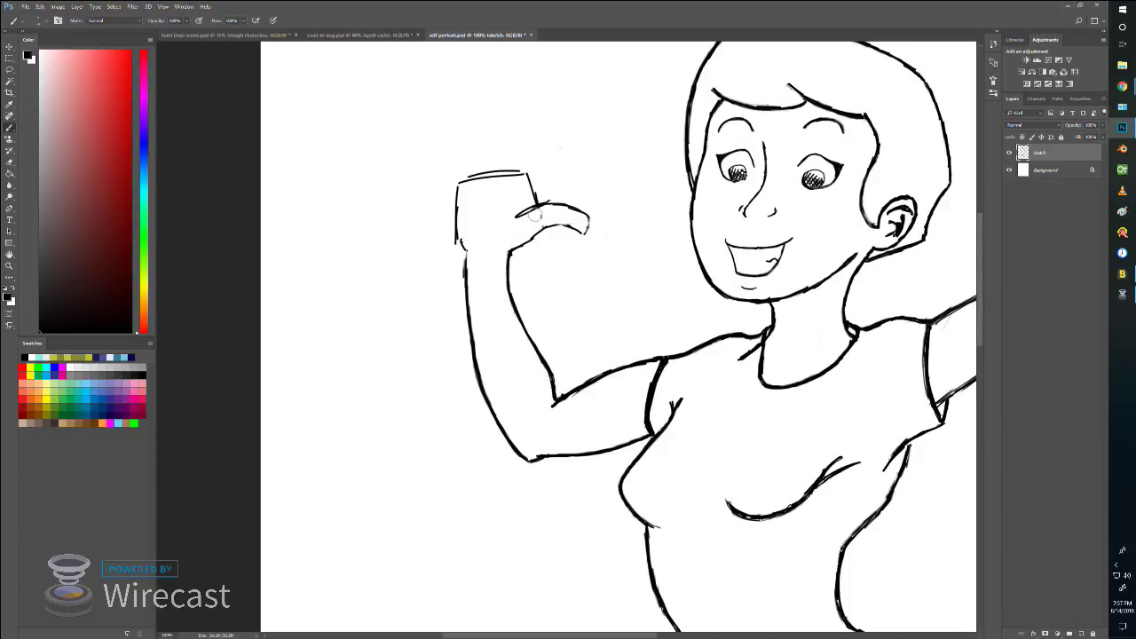
Step: Erase the sketched thumb and clean up the stray specks beside the bent arm's hand
{"action": "mouse_move", "coordinate": [548, 215]}
{"action": "left_mouse_down"}
{"action": "mouse_move", "coordinate": [591, 200]}
{"action": "mouse_move", "coordinate": [559, 236]}
{"action": "mouse_move", "coordinate": [520, 223]}
{"action": "mouse_move", "coordinate": [534, 204]}
{"action": "mouse_move", "coordinate": [559, 194]}
{"action": "mouse_move", "coordinate": [546, 218]}
{"action": "mouse_move", "coordinate": [582, 194]}
{"action": "mouse_move", "coordinate": [558, 225]}
{"action": "mouse_move", "coordinate": [583, 215]}
{"action": "left_mouse_up"}
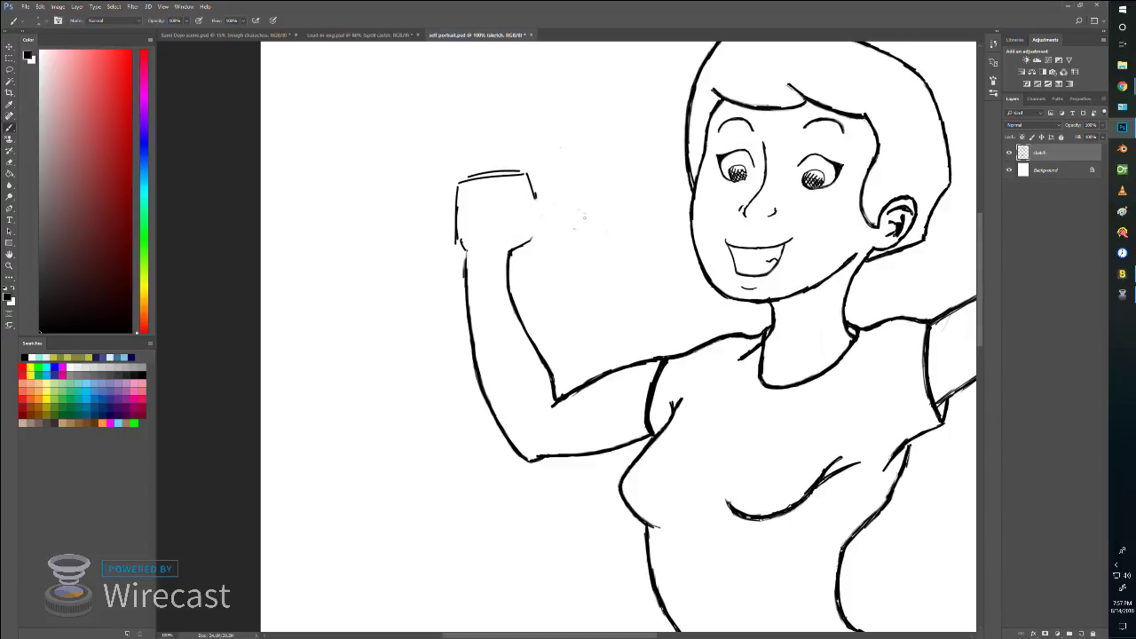
{"action": "key", "text": "l"}
{"action": "mouse_move", "coordinate": [583, 144]}
{"action": "left_mouse_down"}
{"action": "mouse_move", "coordinate": [544, 196]}
{"action": "mouse_move", "coordinate": [535, 237]}
{"action": "mouse_move", "coordinate": [584, 242]}
{"action": "mouse_move", "coordinate": [610, 158]}
{"action": "mouse_move", "coordinate": [585, 123]}
{"action": "left_mouse_up"}
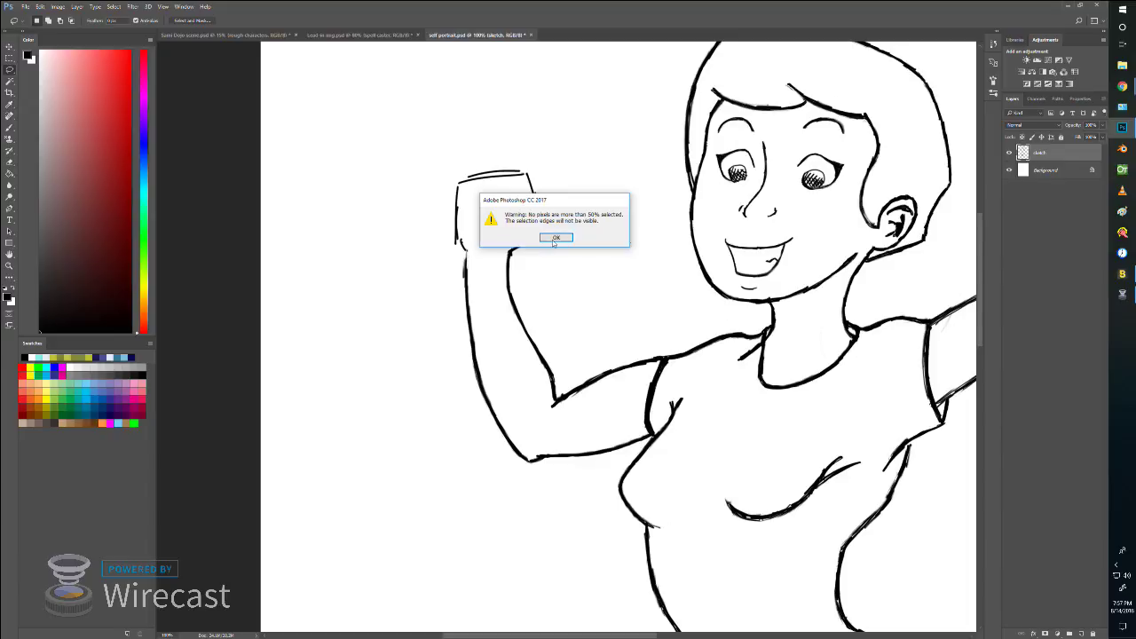
{"action": "left_click", "coordinate": [556, 237]}
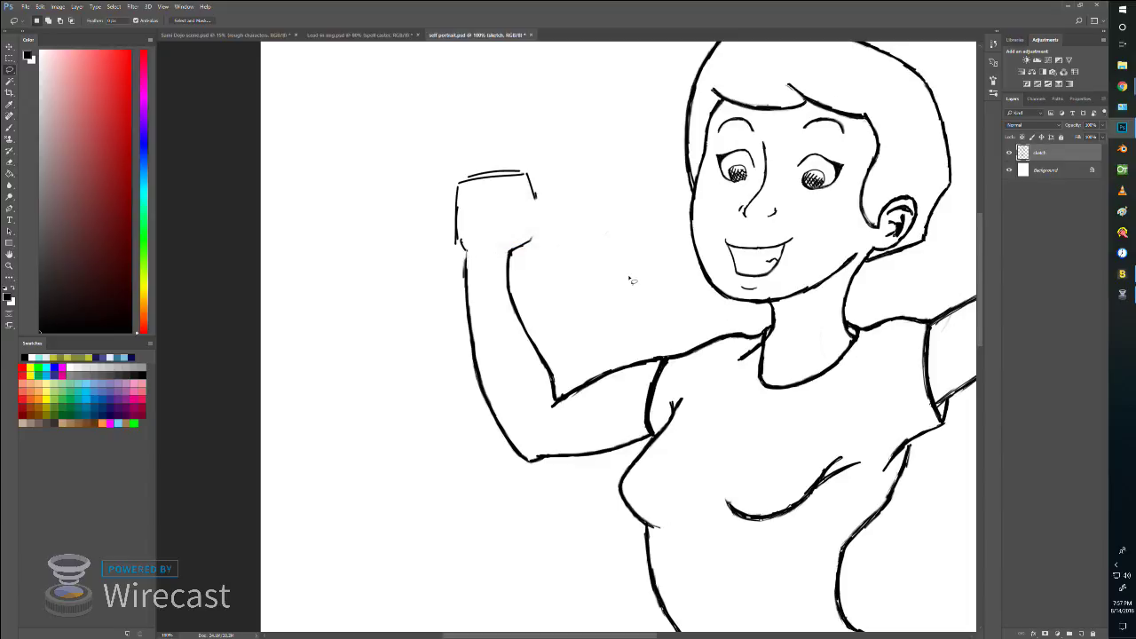
{"action": "key", "text": "b"}
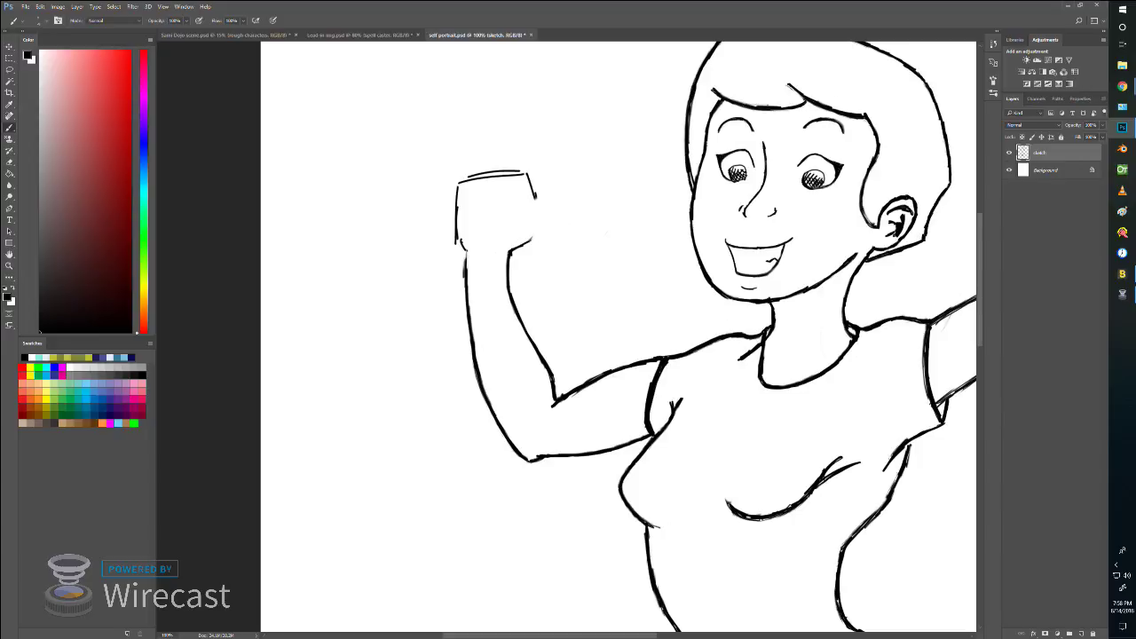
Step: Redraw the thumb with a short rounded tip and a line running into the palm
{"action": "mouse_move", "coordinate": [530, 239]}
{"action": "left_mouse_down"}
{"action": "mouse_move", "coordinate": [554, 247]}
{"action": "mouse_move", "coordinate": [561, 236]}
{"action": "mouse_move", "coordinate": [553, 248]}
{"action": "mouse_move", "coordinate": [526, 217]}
{"action": "mouse_move", "coordinate": [502, 221]}
{"action": "left_mouse_up"}
{"action": "key", "text": "e"}
{"action": "mouse_move", "coordinate": [501, 221]}
{"action": "left_mouse_down"}
{"action": "mouse_move", "coordinate": [554, 238]}
{"action": "mouse_move", "coordinate": [527, 241]}
{"action": "mouse_move", "coordinate": [555, 228]}
{"action": "left_mouse_up"}
{"action": "mouse_move", "coordinate": [519, 246]}
{"action": "left_mouse_down"}
{"action": "mouse_move", "coordinate": [571, 217]}
{"action": "mouse_move", "coordinate": [570, 198]}
{"action": "mouse_move", "coordinate": [505, 205]}
{"action": "left_mouse_up"}
Step: Sketch long index, middle and ring fingers extending up from the top of the blocky palm
{"action": "left_click_drag", "start_coordinate": [586, 120], "coordinate": [534, 196]}
{"action": "mouse_move", "coordinate": [588, 117]}
{"action": "left_mouse_down"}
{"action": "mouse_move", "coordinate": [553, 118]}
{"action": "mouse_move", "coordinate": [515, 163]}
{"action": "left_mouse_up"}
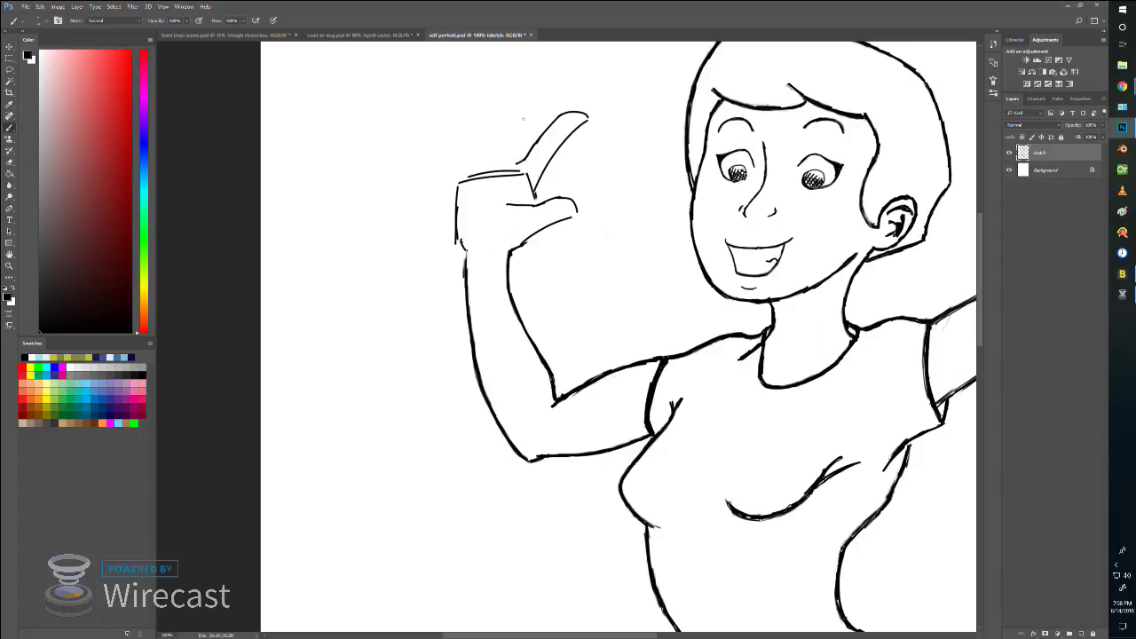
{"action": "left_click_drag", "start_coordinate": [555, 78], "coordinate": [510, 160]}
{"action": "key", "text": "ctrl+z"}
{"action": "left_click_drag", "start_coordinate": [543, 84], "coordinate": [515, 167]}
{"action": "mouse_move", "coordinate": [542, 82]}
{"action": "left_mouse_down"}
{"action": "mouse_move", "coordinate": [499, 121]}
{"action": "mouse_move", "coordinate": [488, 156]}
{"action": "left_mouse_up"}
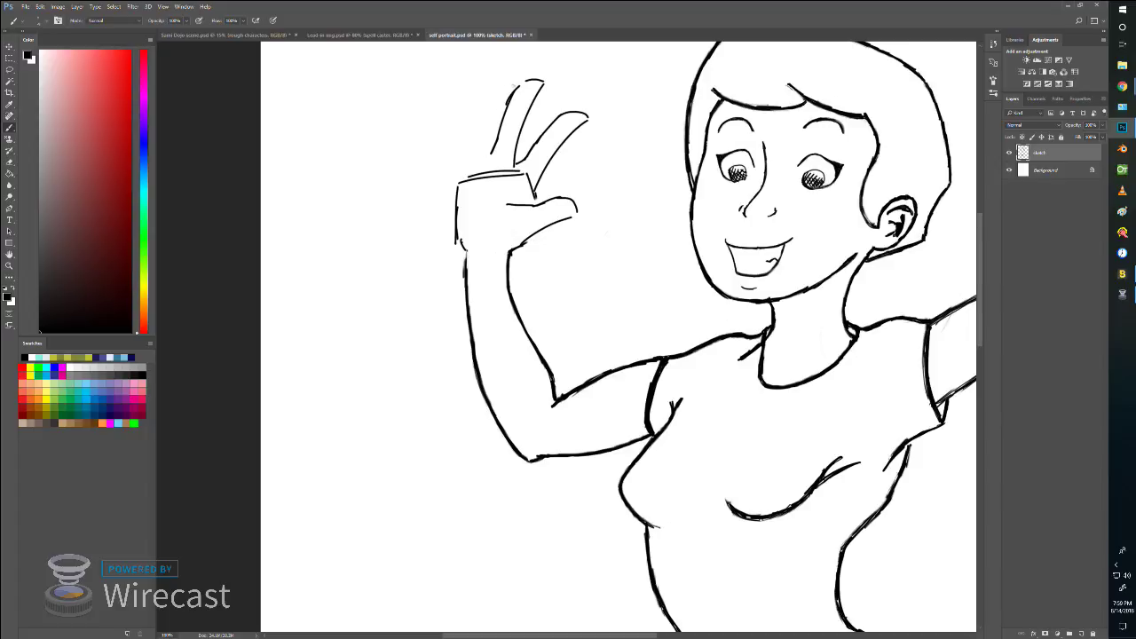
{"action": "mouse_move", "coordinate": [518, 84]}
{"action": "left_mouse_down"}
{"action": "mouse_move", "coordinate": [488, 114]}
{"action": "mouse_move", "coordinate": [499, 92]}
{"action": "mouse_move", "coordinate": [472, 158]}
{"action": "left_mouse_up"}
{"action": "key", "text": "ctrl+z"}
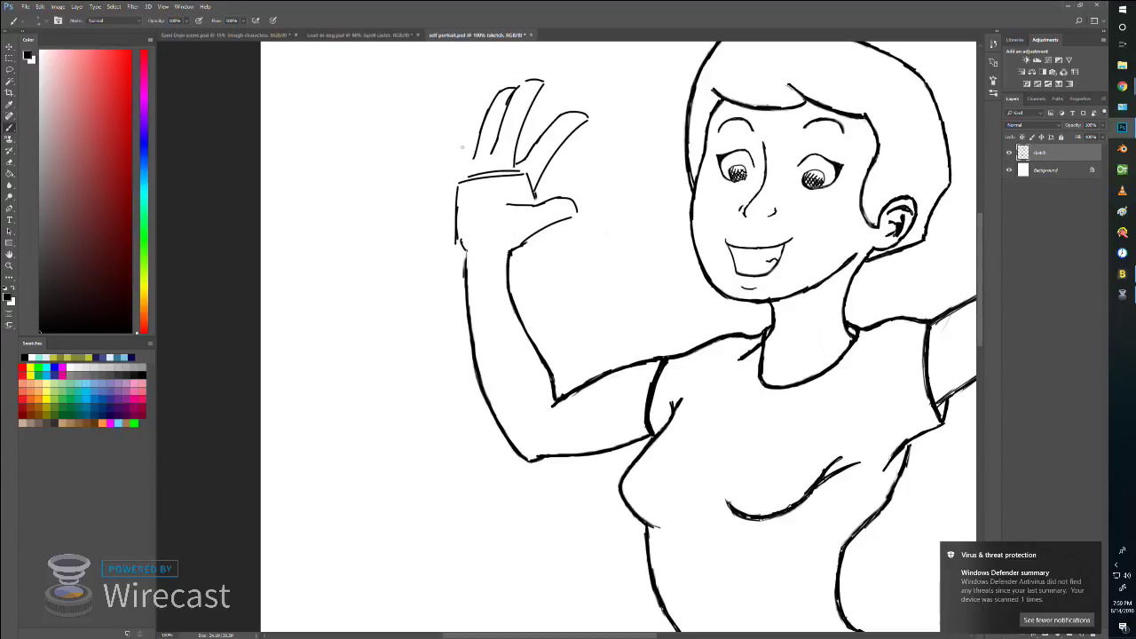
Step: Undo the ring and middle finger strokes and erase the remaining index finger lines
{"action": "key", "text": "ctrl+z"}
{"action": "key", "text": "ctrl+z"}
{"action": "key", "text": "ctrl+z"}
{"action": "key", "text": "ctrl+alt+z"}
{"action": "key", "text": "ctrl+alt+z"}
{"action": "key", "text": "ctrl+alt+z"}
{"action": "key", "text": "ctrl+alt+z"}
{"action": "key", "text": "ctrl+alt+z"}
{"action": "key", "text": "ctrl+alt+z"}
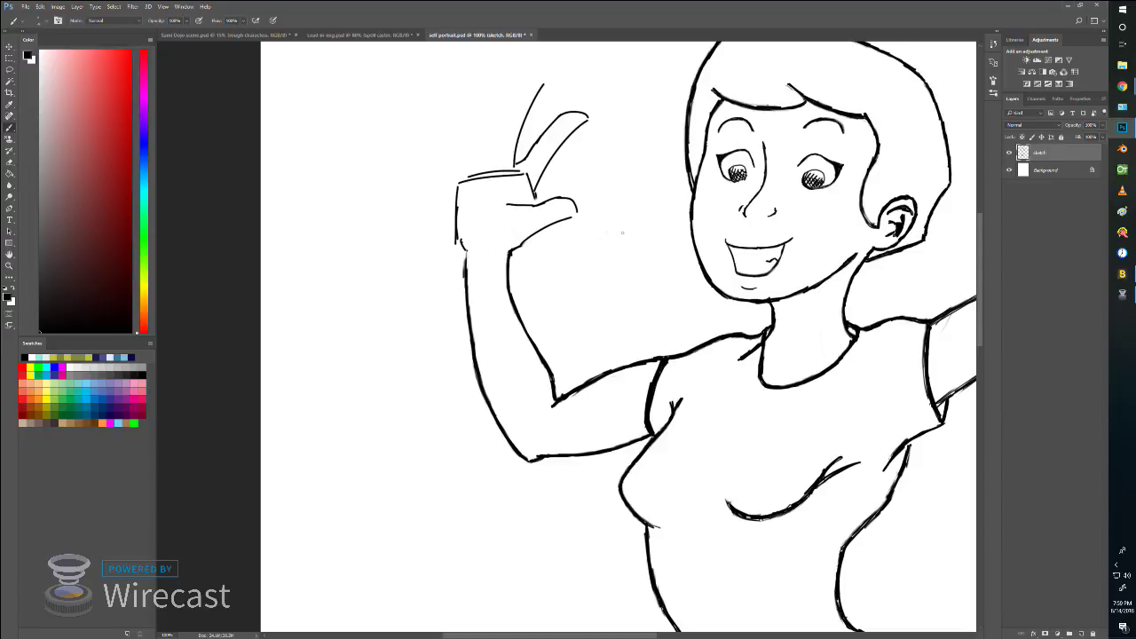
{"action": "mouse_move", "coordinate": [548, 81]}
{"action": "left_mouse_down"}
{"action": "mouse_move", "coordinate": [516, 132]}
{"action": "mouse_move", "coordinate": [508, 171]}
{"action": "left_mouse_up"}
{"action": "mouse_move", "coordinate": [575, 104]}
{"action": "left_mouse_down"}
{"action": "mouse_move", "coordinate": [553, 125]}
{"action": "mouse_move", "coordinate": [562, 115]}
{"action": "mouse_move", "coordinate": [522, 163]}
{"action": "left_mouse_up"}
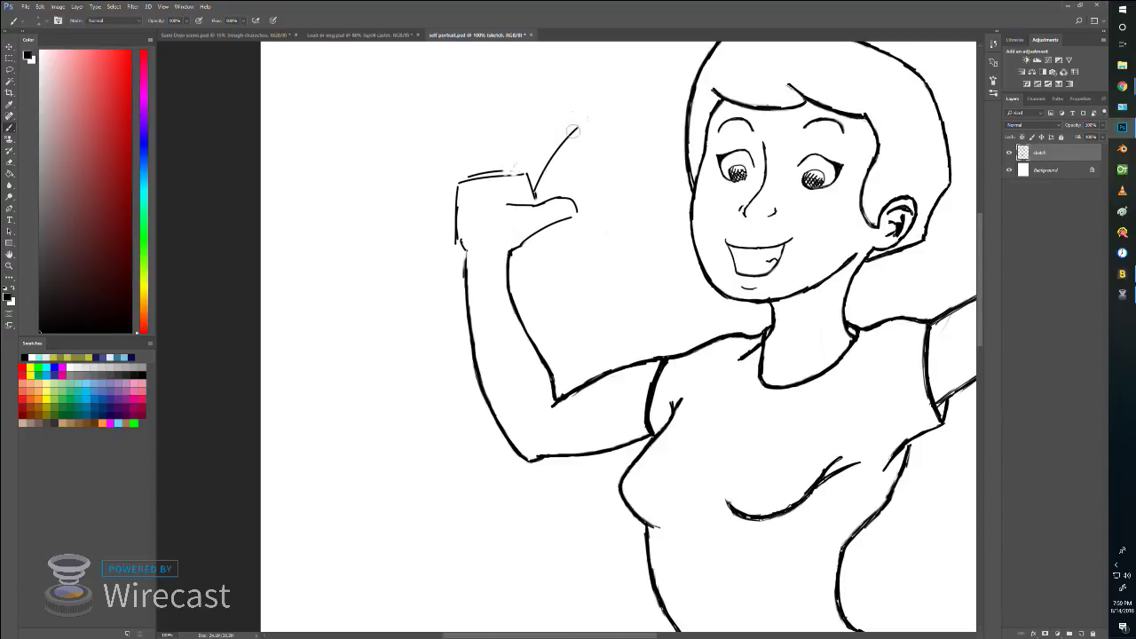
{"action": "left_click_drag", "start_coordinate": [572, 132], "coordinate": [538, 181]}
Step: Sketch four shorter, spread fingers along the upper edge of the palm
{"action": "mouse_move", "coordinate": [522, 173]}
{"action": "left_mouse_down"}
{"action": "mouse_move", "coordinate": [543, 133]}
{"action": "mouse_move", "coordinate": [574, 119]}
{"action": "left_mouse_up"}
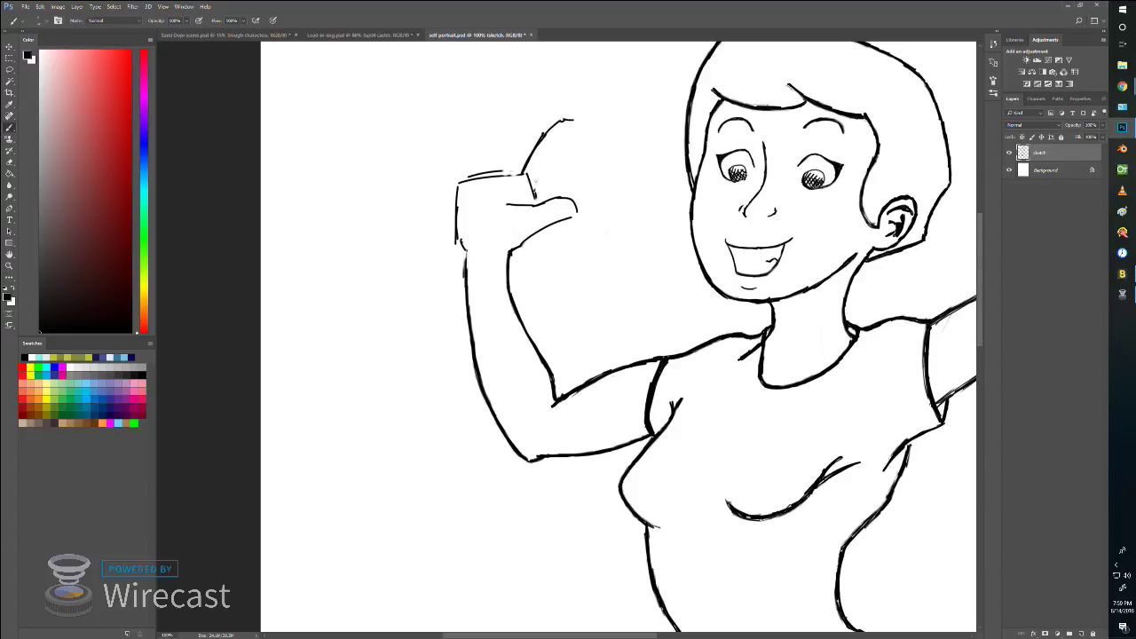
{"action": "mouse_move", "coordinate": [533, 177]}
{"action": "left_mouse_down"}
{"action": "mouse_move", "coordinate": [568, 114]}
{"action": "mouse_move", "coordinate": [545, 115]}
{"action": "mouse_move", "coordinate": [510, 174]}
{"action": "mouse_move", "coordinate": [497, 170]}
{"action": "mouse_move", "coordinate": [522, 178]}
{"action": "mouse_move", "coordinate": [517, 100]}
{"action": "left_mouse_up"}
{"action": "mouse_move", "coordinate": [514, 100]}
{"action": "left_mouse_down"}
{"action": "mouse_move", "coordinate": [481, 146]}
{"action": "mouse_move", "coordinate": [475, 179]}
{"action": "left_mouse_up"}
{"action": "mouse_move", "coordinate": [483, 115]}
{"action": "left_mouse_down"}
{"action": "mouse_move", "coordinate": [470, 176]}
{"action": "mouse_move", "coordinate": [442, 156]}
{"action": "left_mouse_up"}
{"action": "left_click_drag", "start_coordinate": [435, 153], "coordinate": [452, 192]}
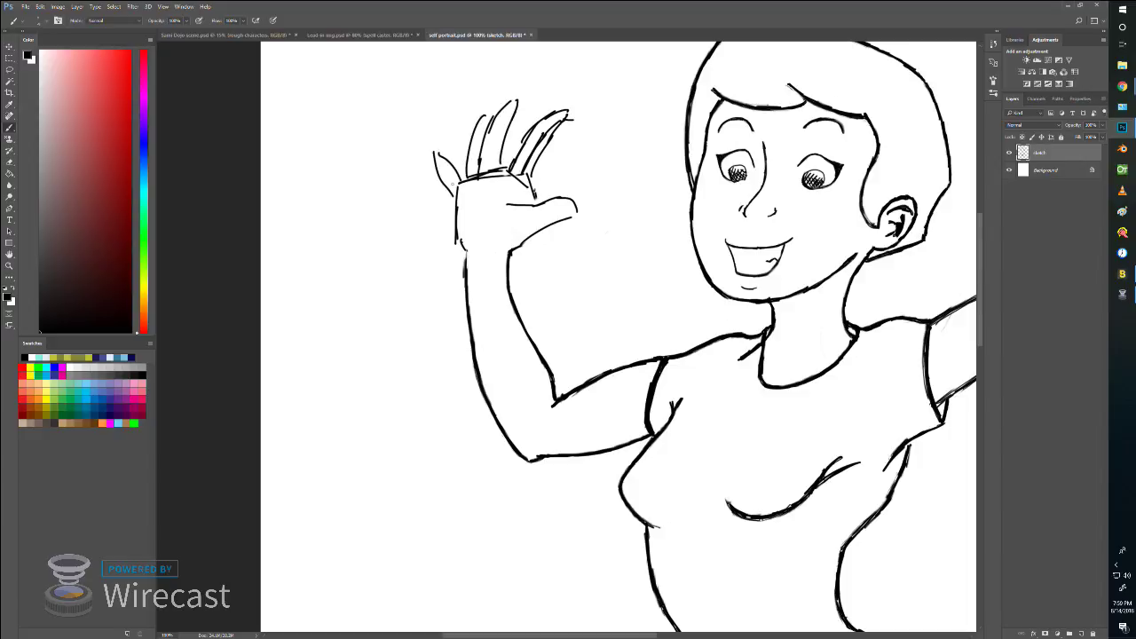
Step: Clean up the index fingertip and darken the outlines of the index and middle fingers
{"action": "mouse_move", "coordinate": [568, 112]}
{"action": "left_mouse_down"}
{"action": "mouse_move", "coordinate": [566, 122]}
{"action": "mouse_move", "coordinate": [545, 113]}
{"action": "mouse_move", "coordinate": [570, 110]}
{"action": "left_mouse_up"}
{"action": "left_click_drag", "start_coordinate": [559, 124], "coordinate": [533, 178]}
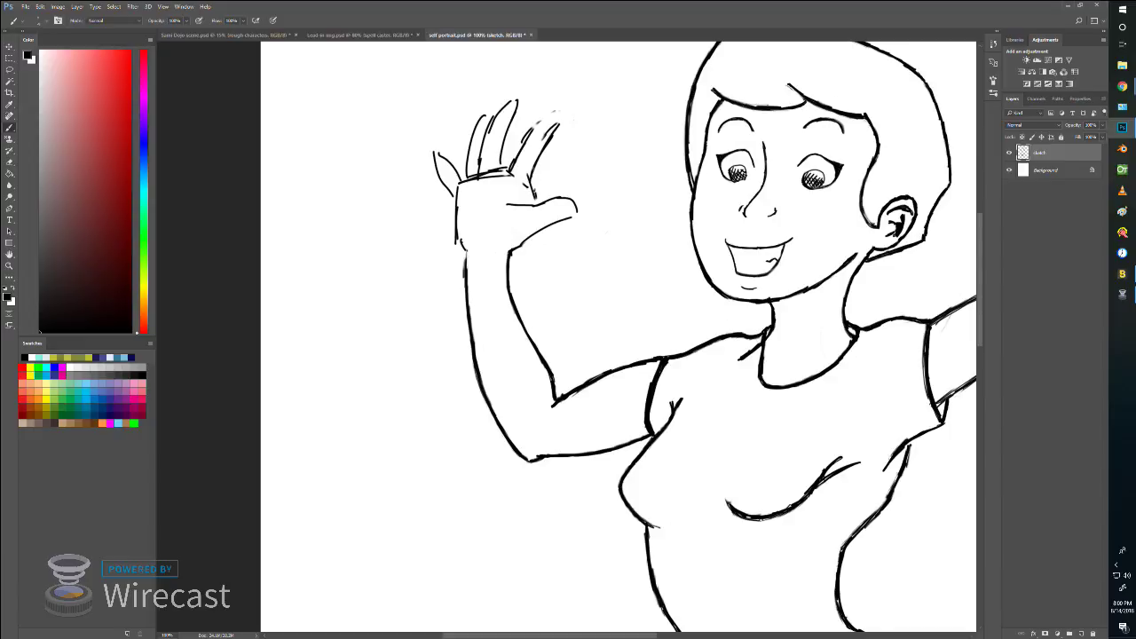
{"action": "left_click_drag", "start_coordinate": [564, 119], "coordinate": [534, 163]}
{"action": "mouse_move", "coordinate": [541, 119]}
{"action": "left_mouse_down"}
{"action": "mouse_move", "coordinate": [563, 115]}
{"action": "mouse_move", "coordinate": [521, 151]}
{"action": "left_mouse_up"}
{"action": "mouse_move", "coordinate": [514, 110]}
{"action": "left_mouse_down"}
{"action": "mouse_move", "coordinate": [497, 168]}
{"action": "mouse_move", "coordinate": [515, 109]}
{"action": "mouse_move", "coordinate": [497, 109]}
{"action": "mouse_move", "coordinate": [476, 174]}
{"action": "left_mouse_up"}
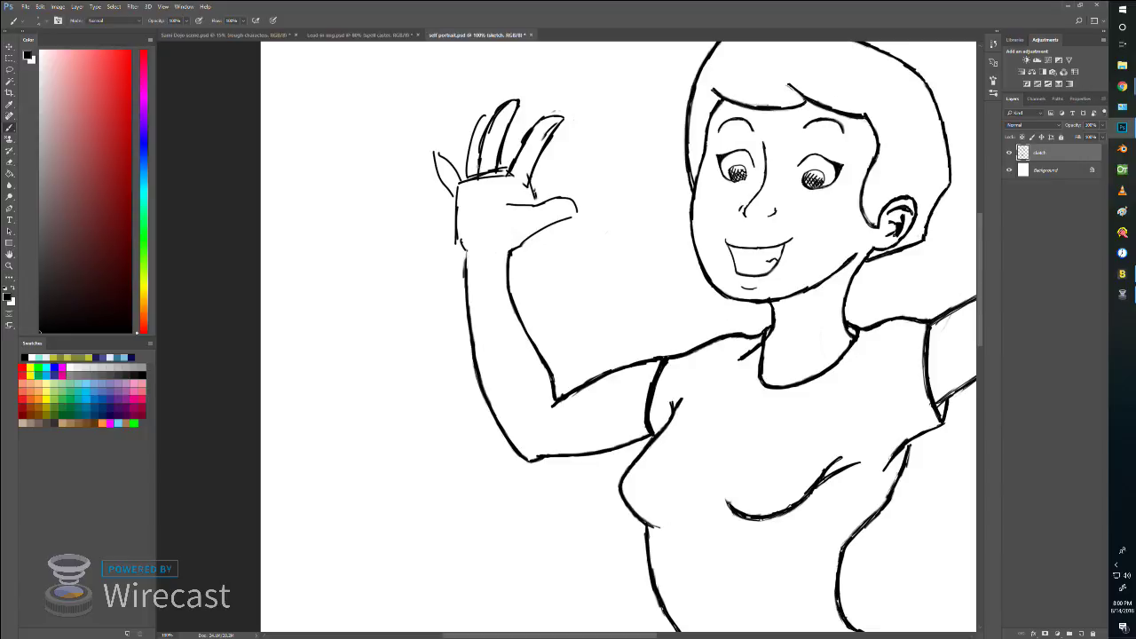
Step: Rework the ring and little fingers, erase the rough lines at their bases and redraw the ring finger
{"action": "mouse_move", "coordinate": [474, 154]}
{"action": "left_mouse_down"}
{"action": "mouse_move", "coordinate": [473, 105]}
{"action": "mouse_move", "coordinate": [459, 183]}
{"action": "mouse_move", "coordinate": [443, 177]}
{"action": "mouse_move", "coordinate": [454, 199]}
{"action": "left_mouse_up"}
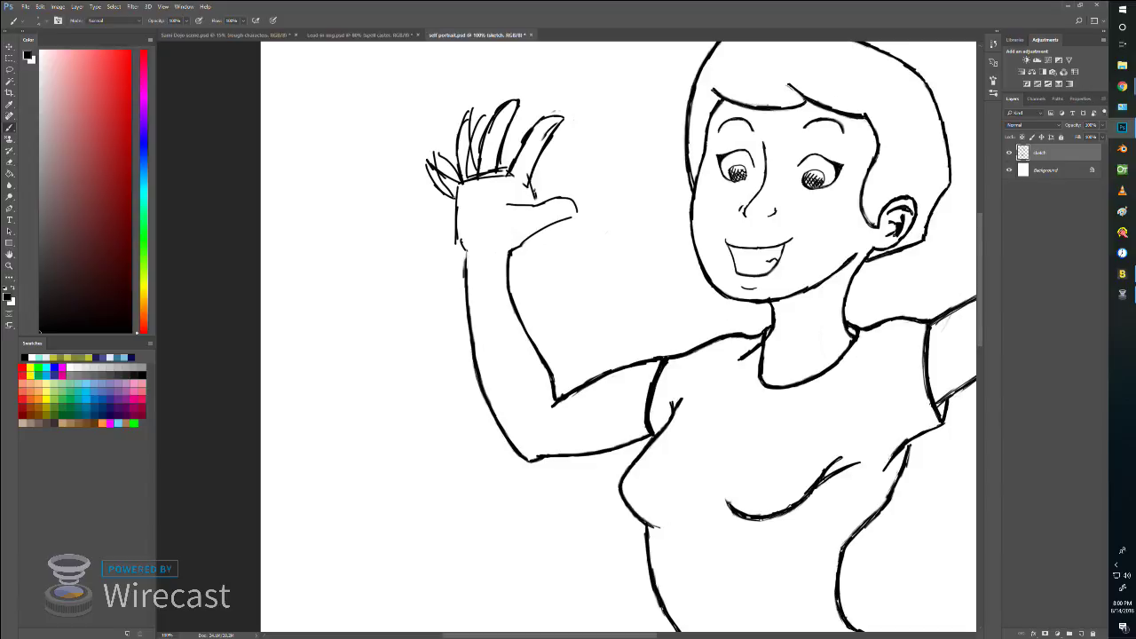
{"action": "mouse_move", "coordinate": [435, 152]}
{"action": "left_mouse_down"}
{"action": "mouse_move", "coordinate": [449, 165]}
{"action": "mouse_move", "coordinate": [465, 114]}
{"action": "mouse_move", "coordinate": [475, 128]}
{"action": "mouse_move", "coordinate": [498, 121]}
{"action": "mouse_move", "coordinate": [492, 162]}
{"action": "mouse_move", "coordinate": [476, 177]}
{"action": "mouse_move", "coordinate": [509, 155]}
{"action": "mouse_move", "coordinate": [485, 146]}
{"action": "mouse_move", "coordinate": [480, 164]}
{"action": "mouse_move", "coordinate": [503, 128]}
{"action": "mouse_move", "coordinate": [490, 122]}
{"action": "mouse_move", "coordinate": [474, 169]}
{"action": "left_mouse_up"}
{"action": "mouse_move", "coordinate": [483, 130]}
{"action": "left_mouse_down"}
{"action": "mouse_move", "coordinate": [476, 182]}
{"action": "mouse_move", "coordinate": [502, 179]}
{"action": "left_mouse_up"}
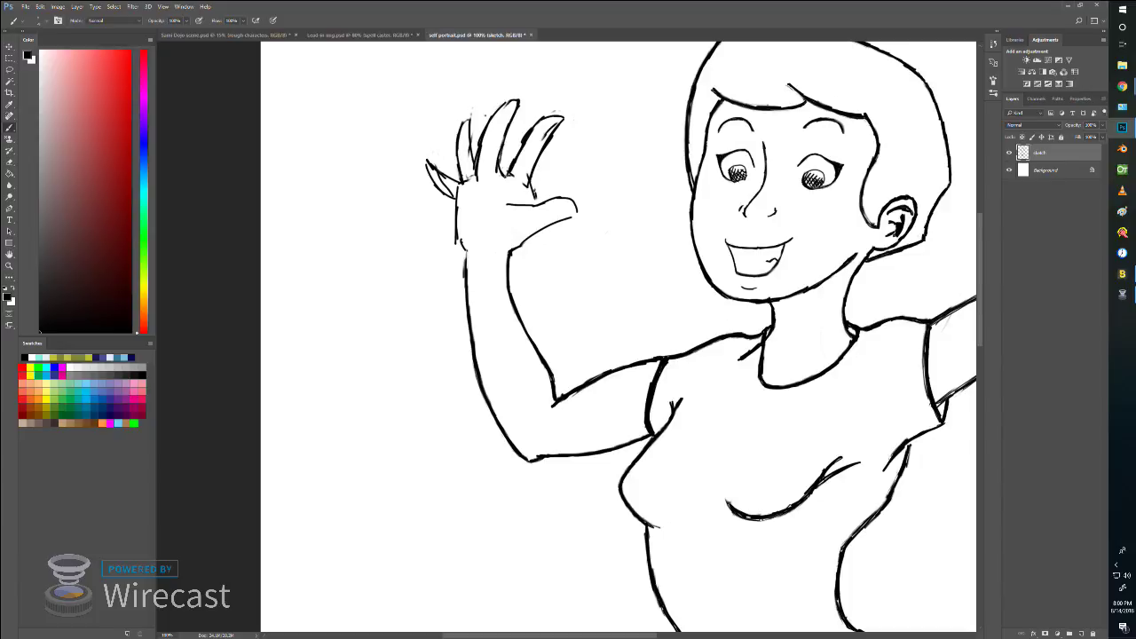
{"action": "mouse_move", "coordinate": [465, 123]}
{"action": "left_mouse_down"}
{"action": "mouse_move", "coordinate": [463, 189]}
{"action": "mouse_move", "coordinate": [478, 98]}
{"action": "mouse_move", "coordinate": [480, 137]}
{"action": "left_mouse_up"}
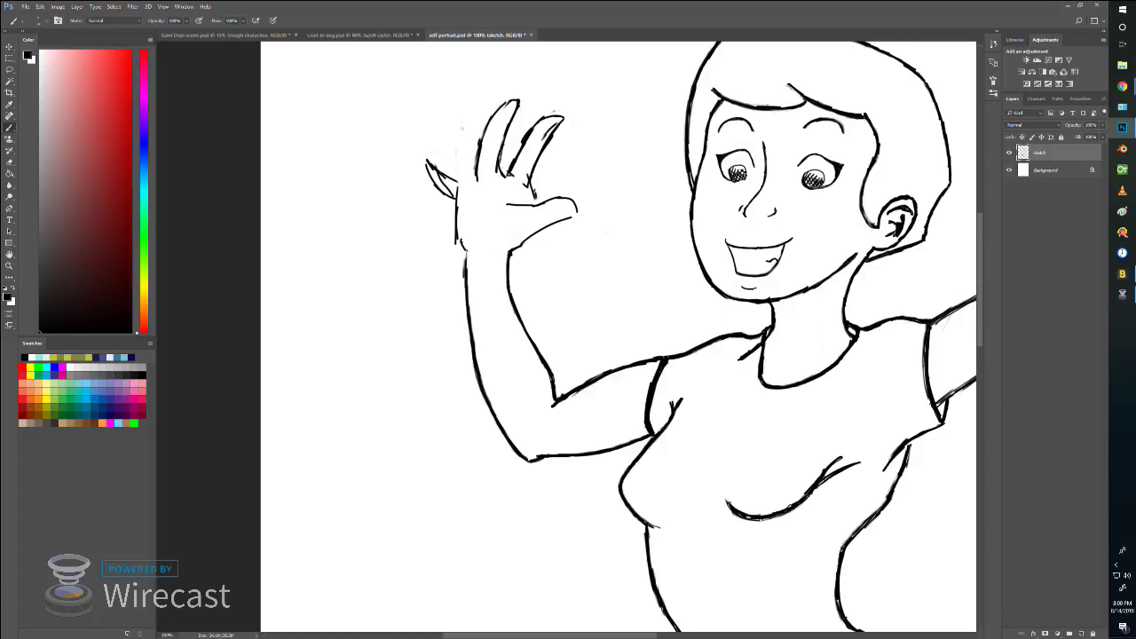
{"action": "mouse_move", "coordinate": [462, 118]}
{"action": "left_mouse_down"}
{"action": "mouse_move", "coordinate": [475, 175]}
{"action": "mouse_move", "coordinate": [460, 182]}
{"action": "mouse_move", "coordinate": [479, 180]}
{"action": "mouse_move", "coordinate": [460, 108]}
{"action": "mouse_move", "coordinate": [461, 185]}
{"action": "left_mouse_up"}
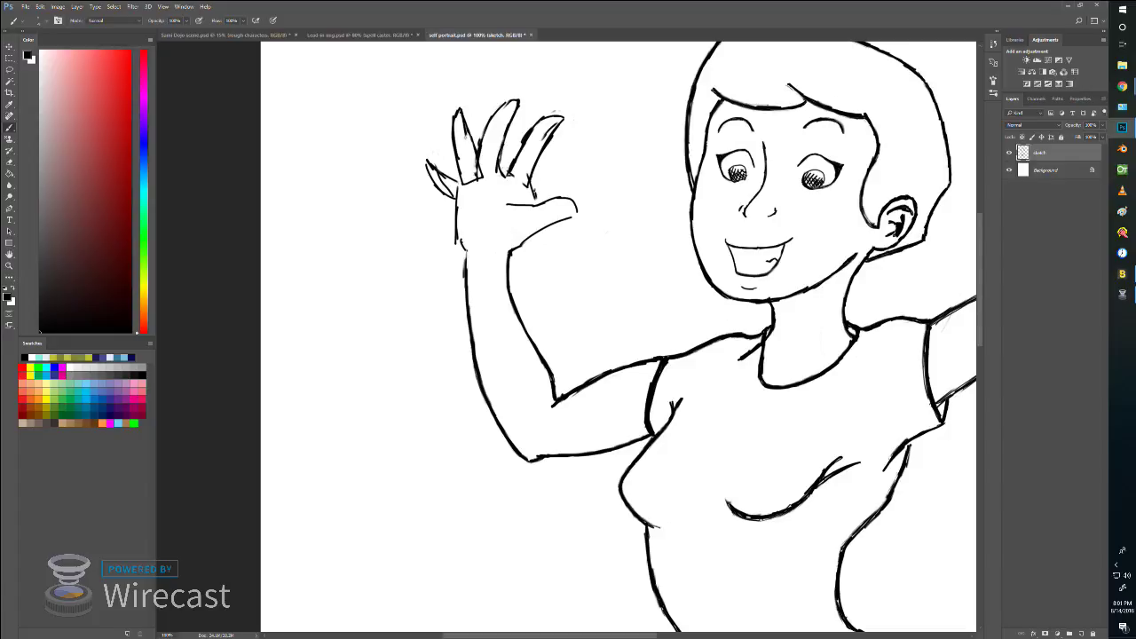
Step: Lasso the bent arm's entire hand above the wrist, delete it, clear the selection and return to the Brush tool
{"action": "key", "text": "l"}
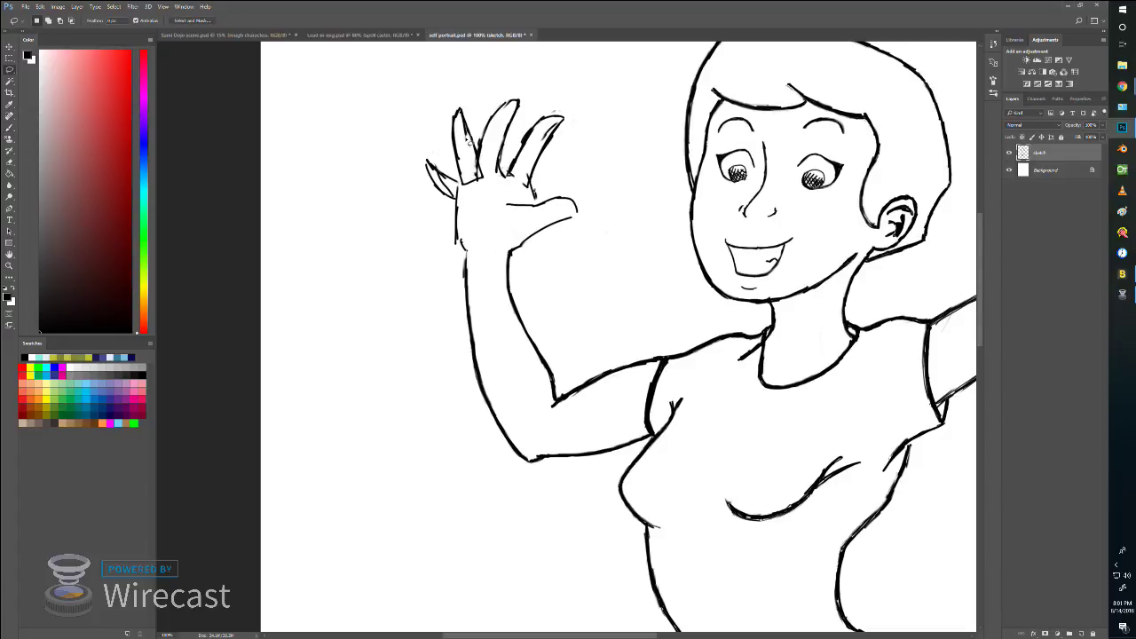
{"action": "mouse_move", "coordinate": [465, 266]}
{"action": "left_mouse_down"}
{"action": "mouse_move", "coordinate": [582, 256]}
{"action": "mouse_move", "coordinate": [564, 106]}
{"action": "mouse_move", "coordinate": [409, 116]}
{"action": "mouse_move", "coordinate": [429, 271]}
{"action": "left_mouse_up"}
{"action": "key", "text": "Delete"}
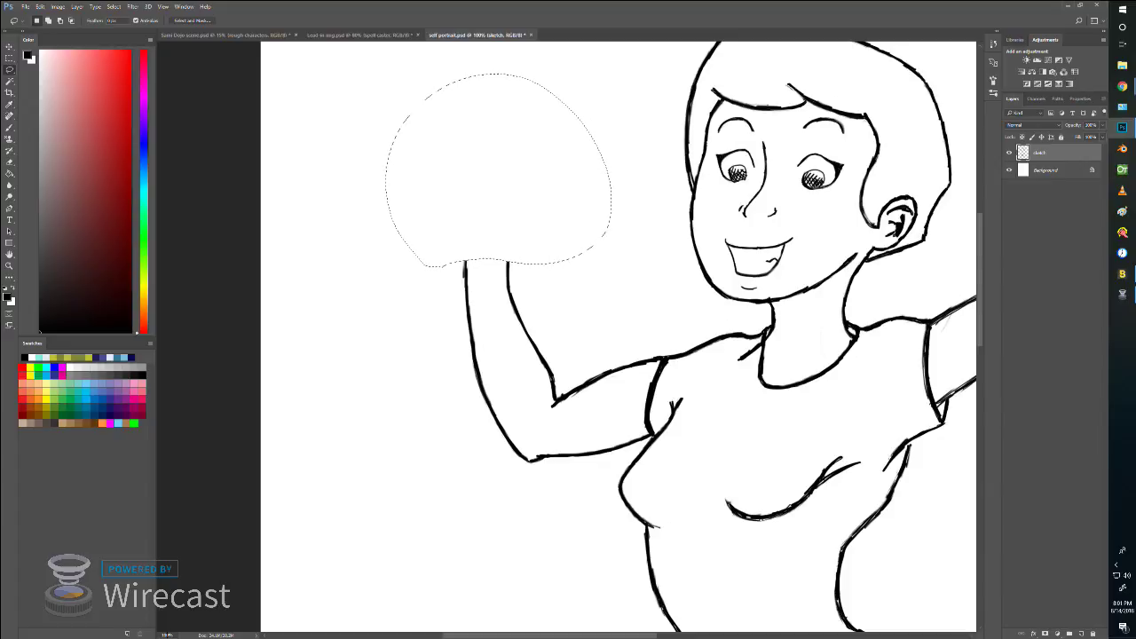
{"action": "left_click", "coordinate": [164, 634]}
{"action": "key", "text": "ctrl+plus"}
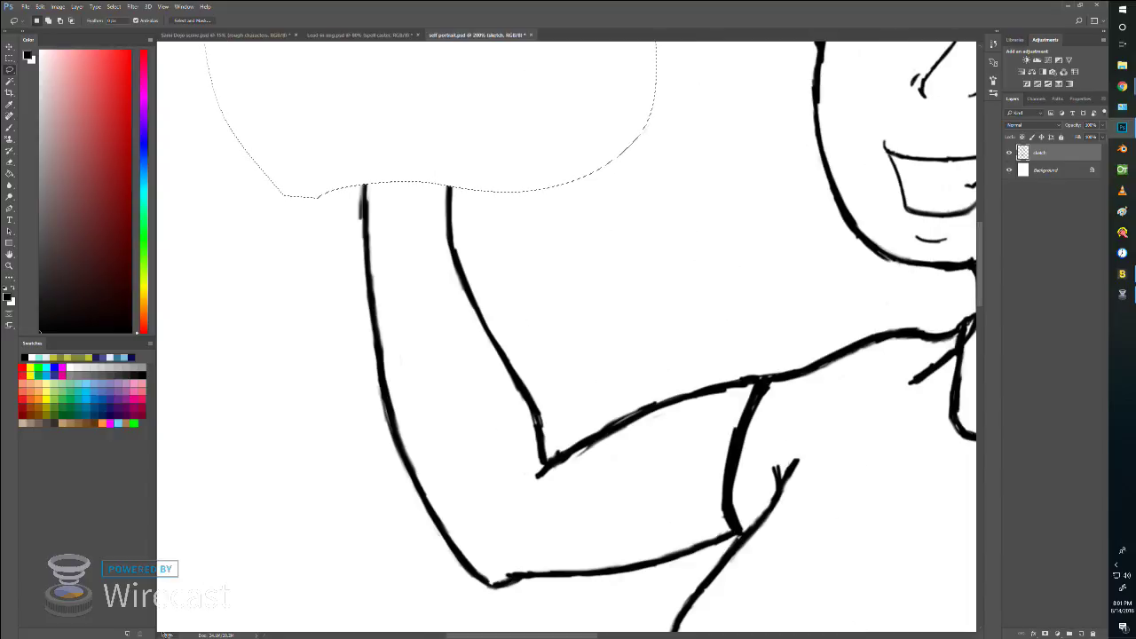
{"action": "mouse_move", "coordinate": [979, 257]}
{"action": "left_mouse_down"}
{"action": "mouse_move", "coordinate": [978, 414]}
{"action": "mouse_move", "coordinate": [987, 124]}
{"action": "mouse_move", "coordinate": [979, 267]}
{"action": "mouse_move", "coordinate": [982, 255]}
{"action": "left_mouse_up"}
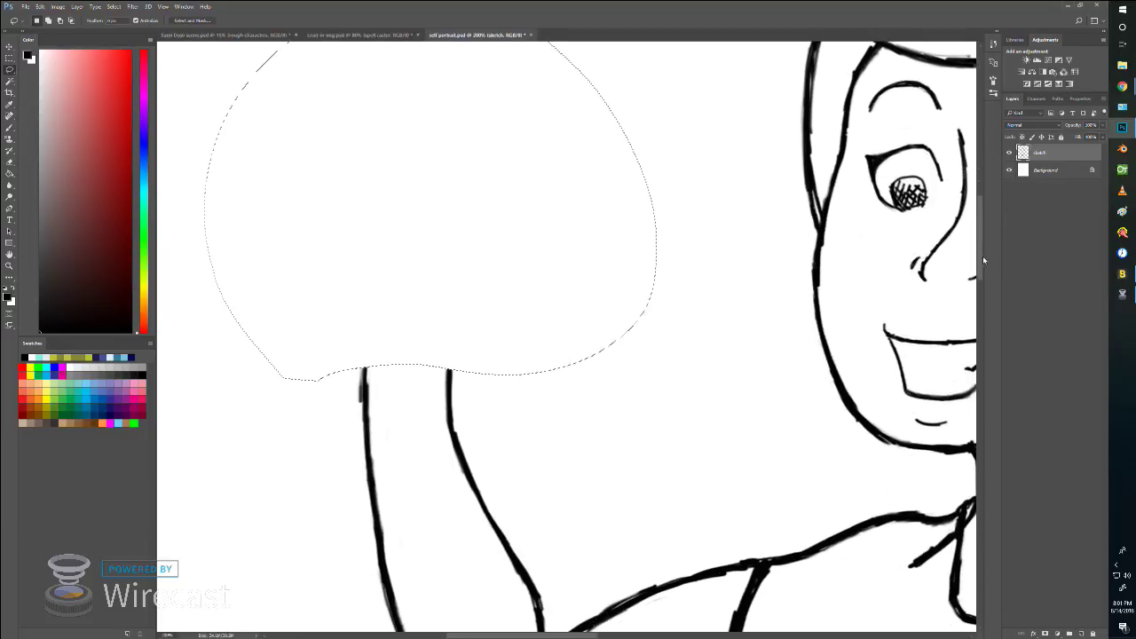
{"action": "scroll", "coordinate": [982, 258], "scroll_direction": "down", "scroll_amount": 4}
{"action": "scroll", "coordinate": [989, 233], "scroll_direction": "up", "scroll_amount": 2}
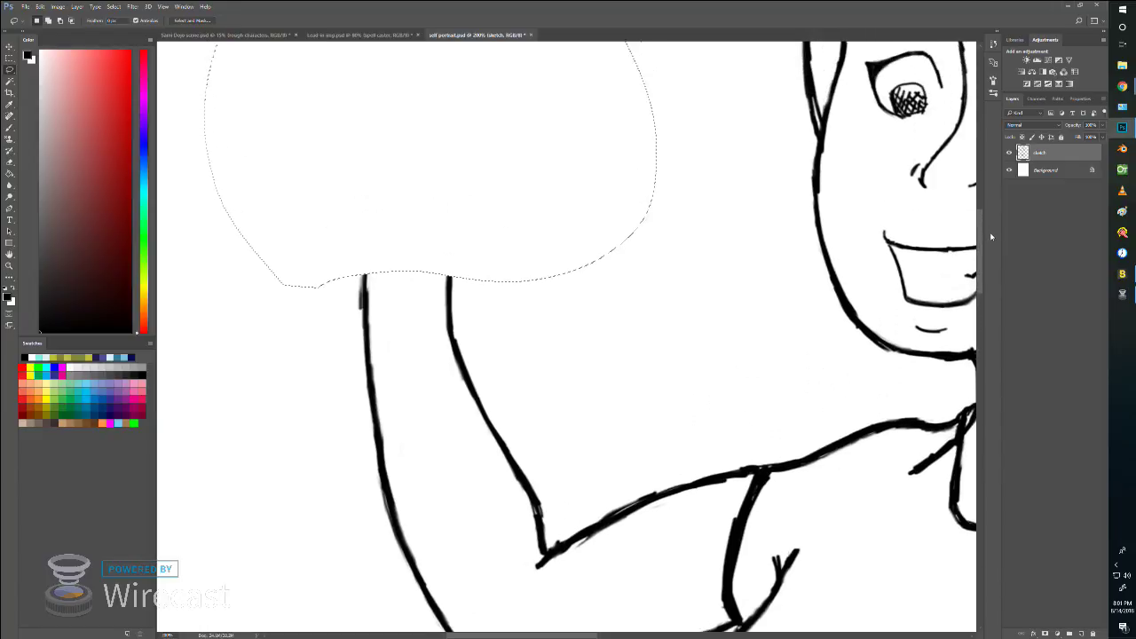
{"action": "scroll", "coordinate": [990, 235], "scroll_direction": "up", "scroll_amount": 4}
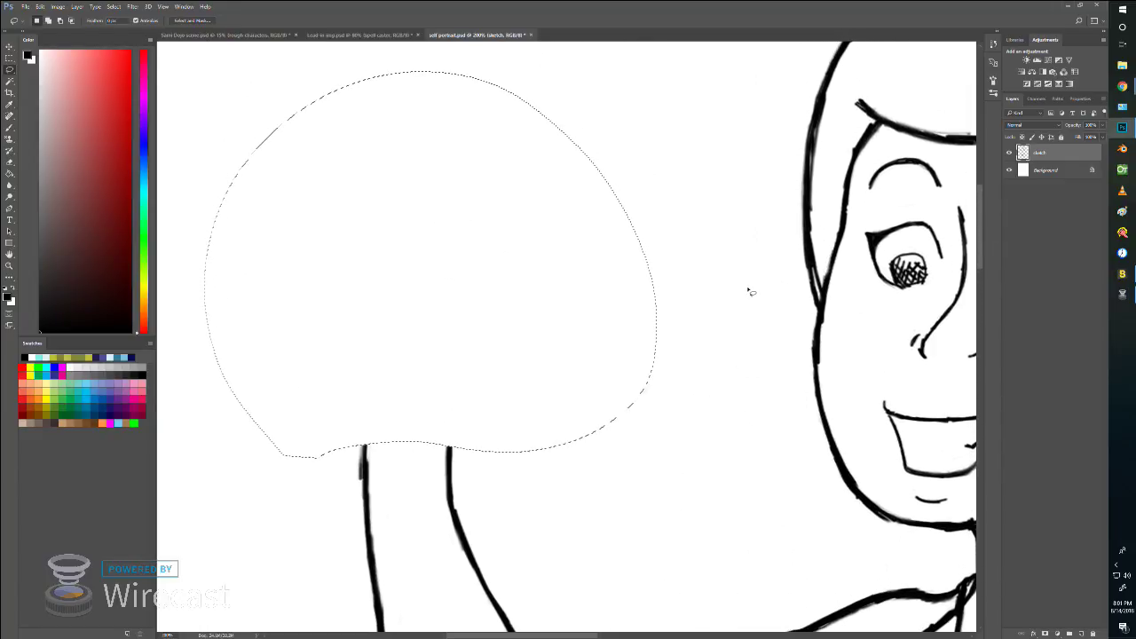
{"action": "key", "text": "ctrl+d"}
{"action": "key", "text": "b"}
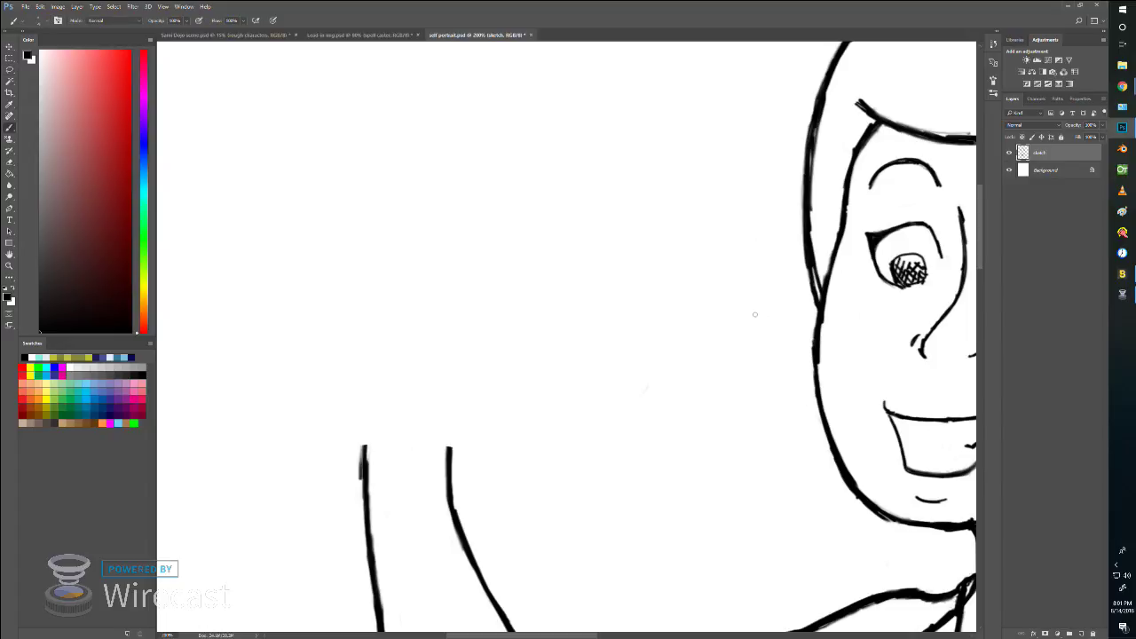